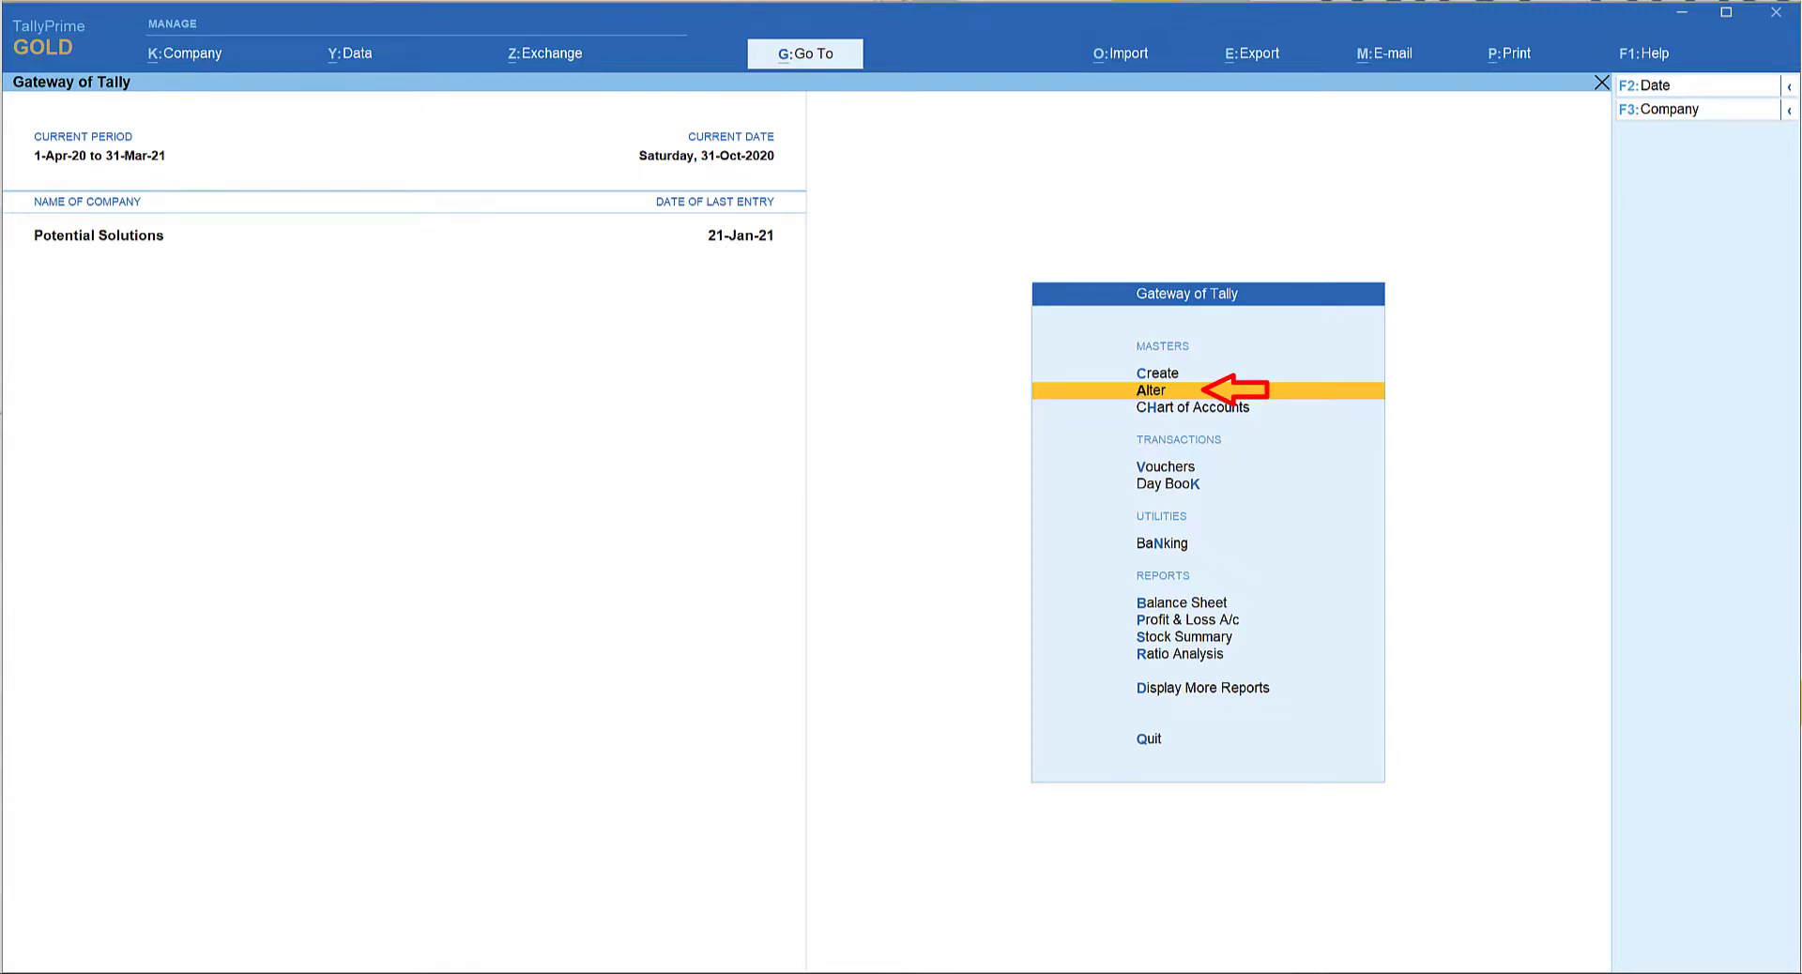
# - Open the HDFC Secured Loan ledger for alteration from the ledger masters
pyautogui.press('Return')
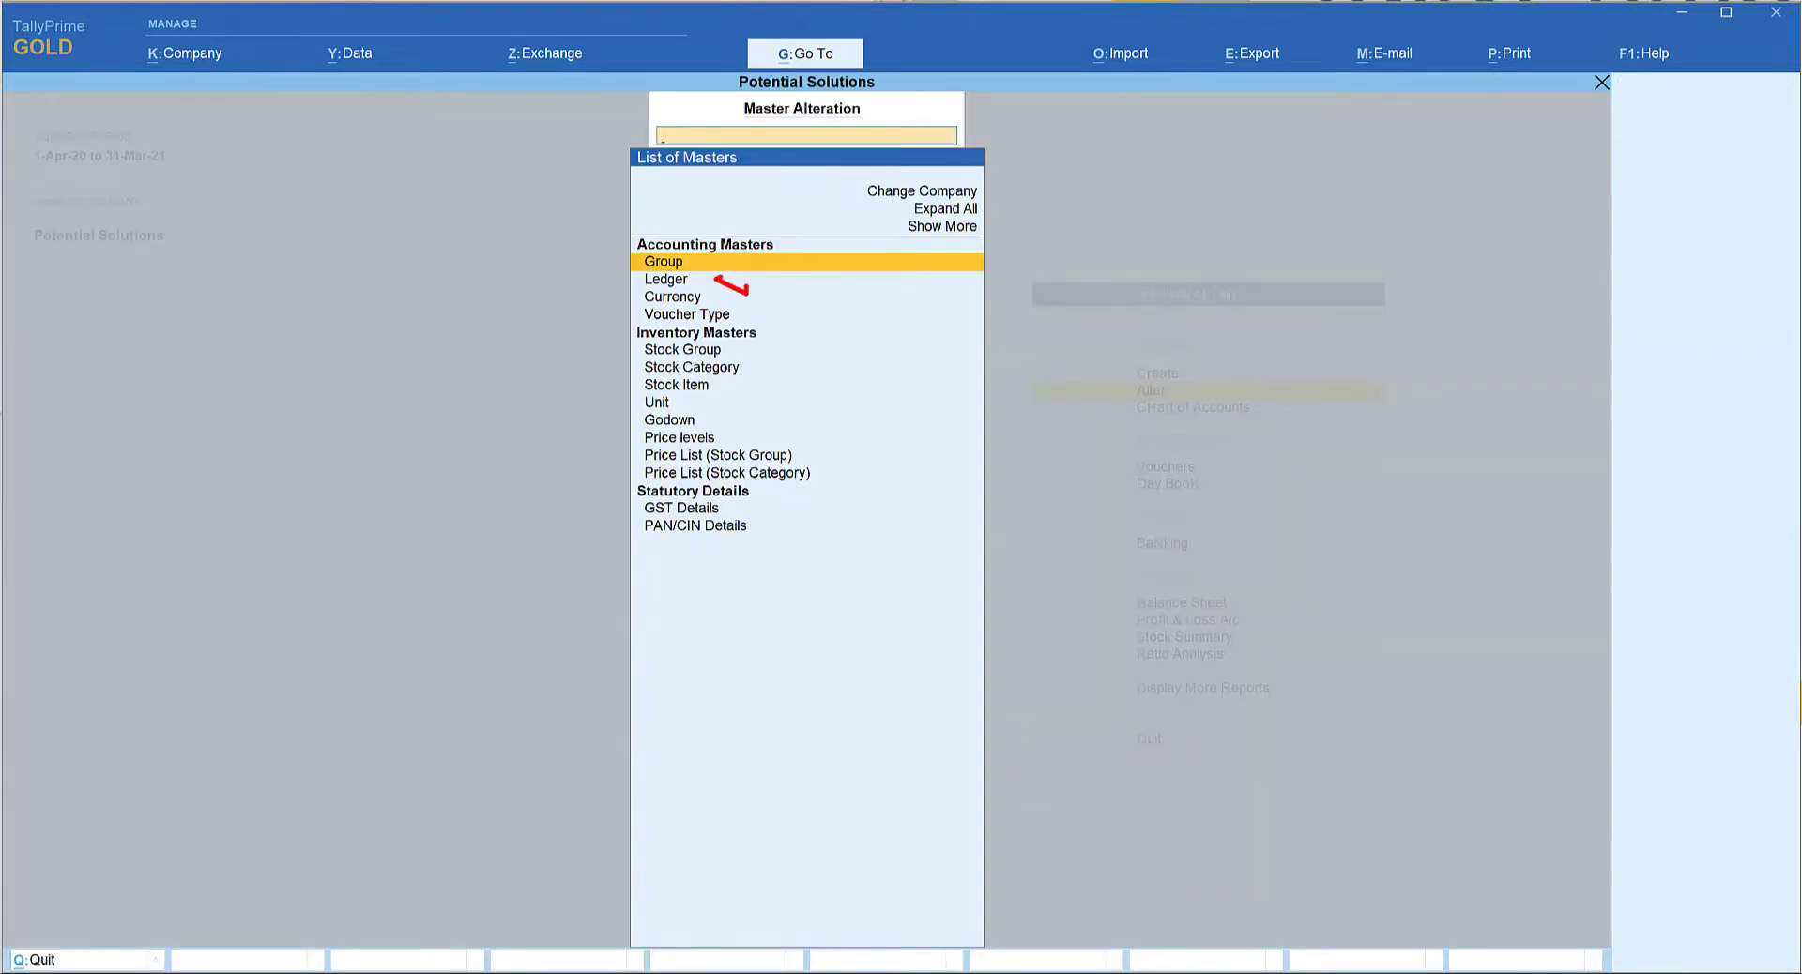
pyautogui.press('Down')
pyautogui.press('Return')
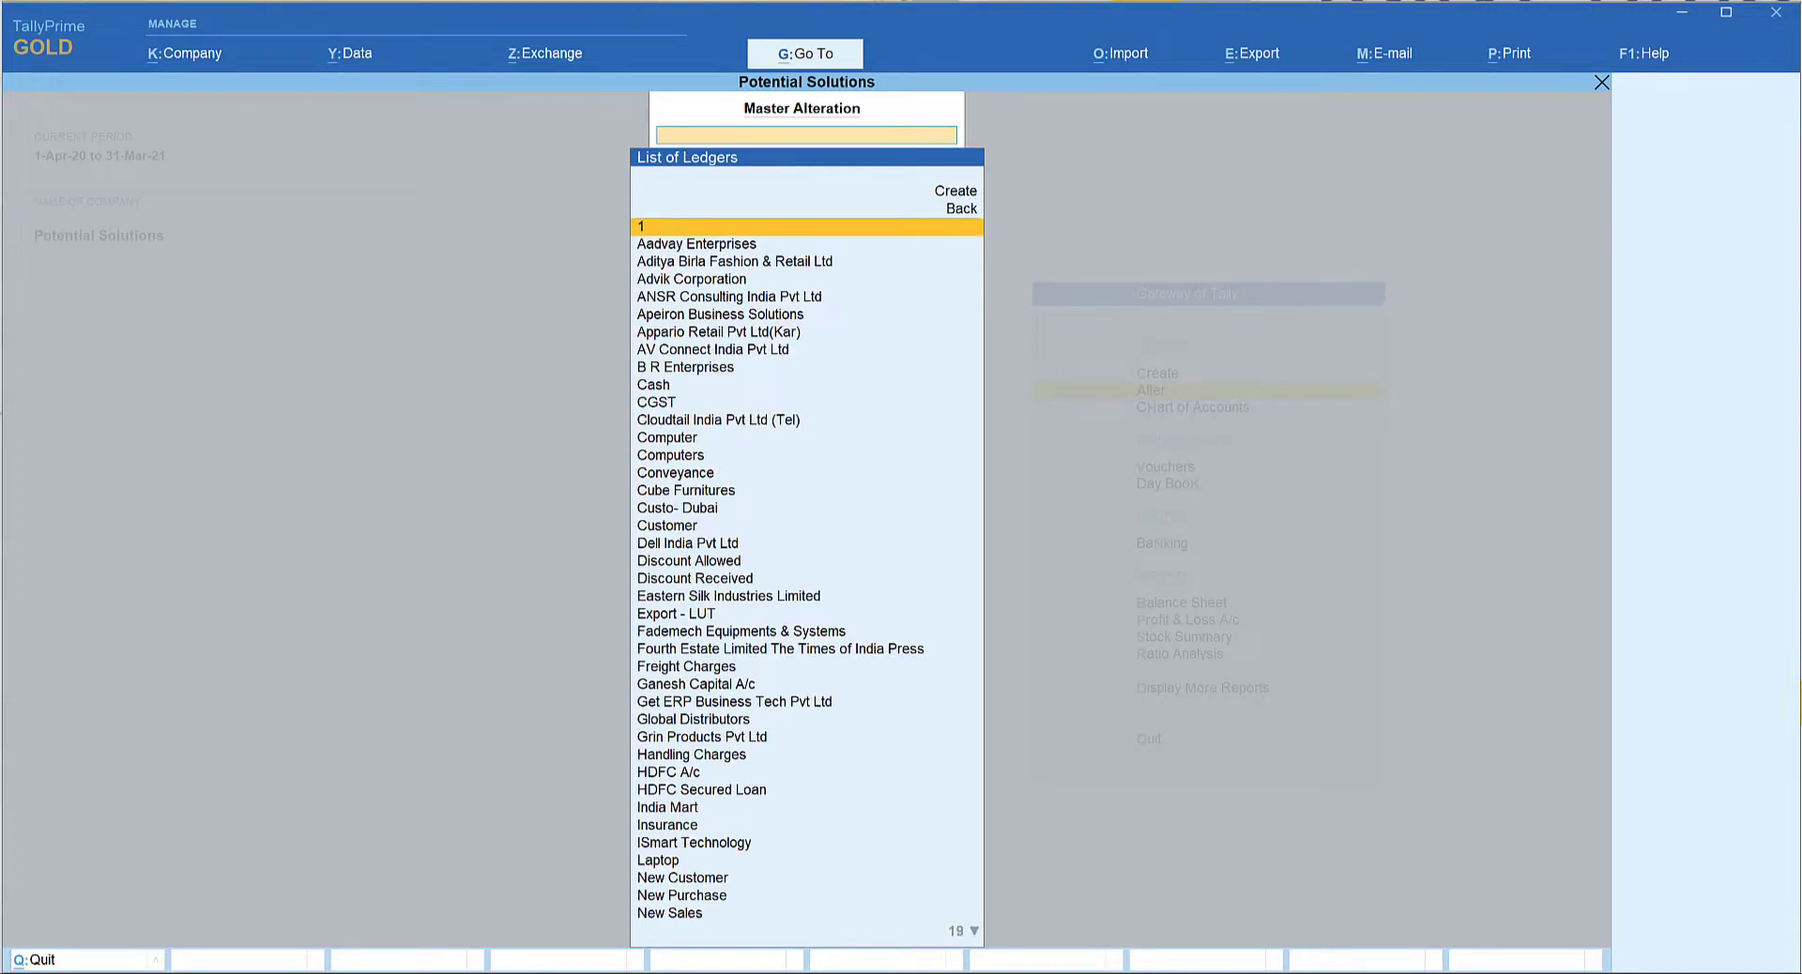
pyautogui.write('Sec')
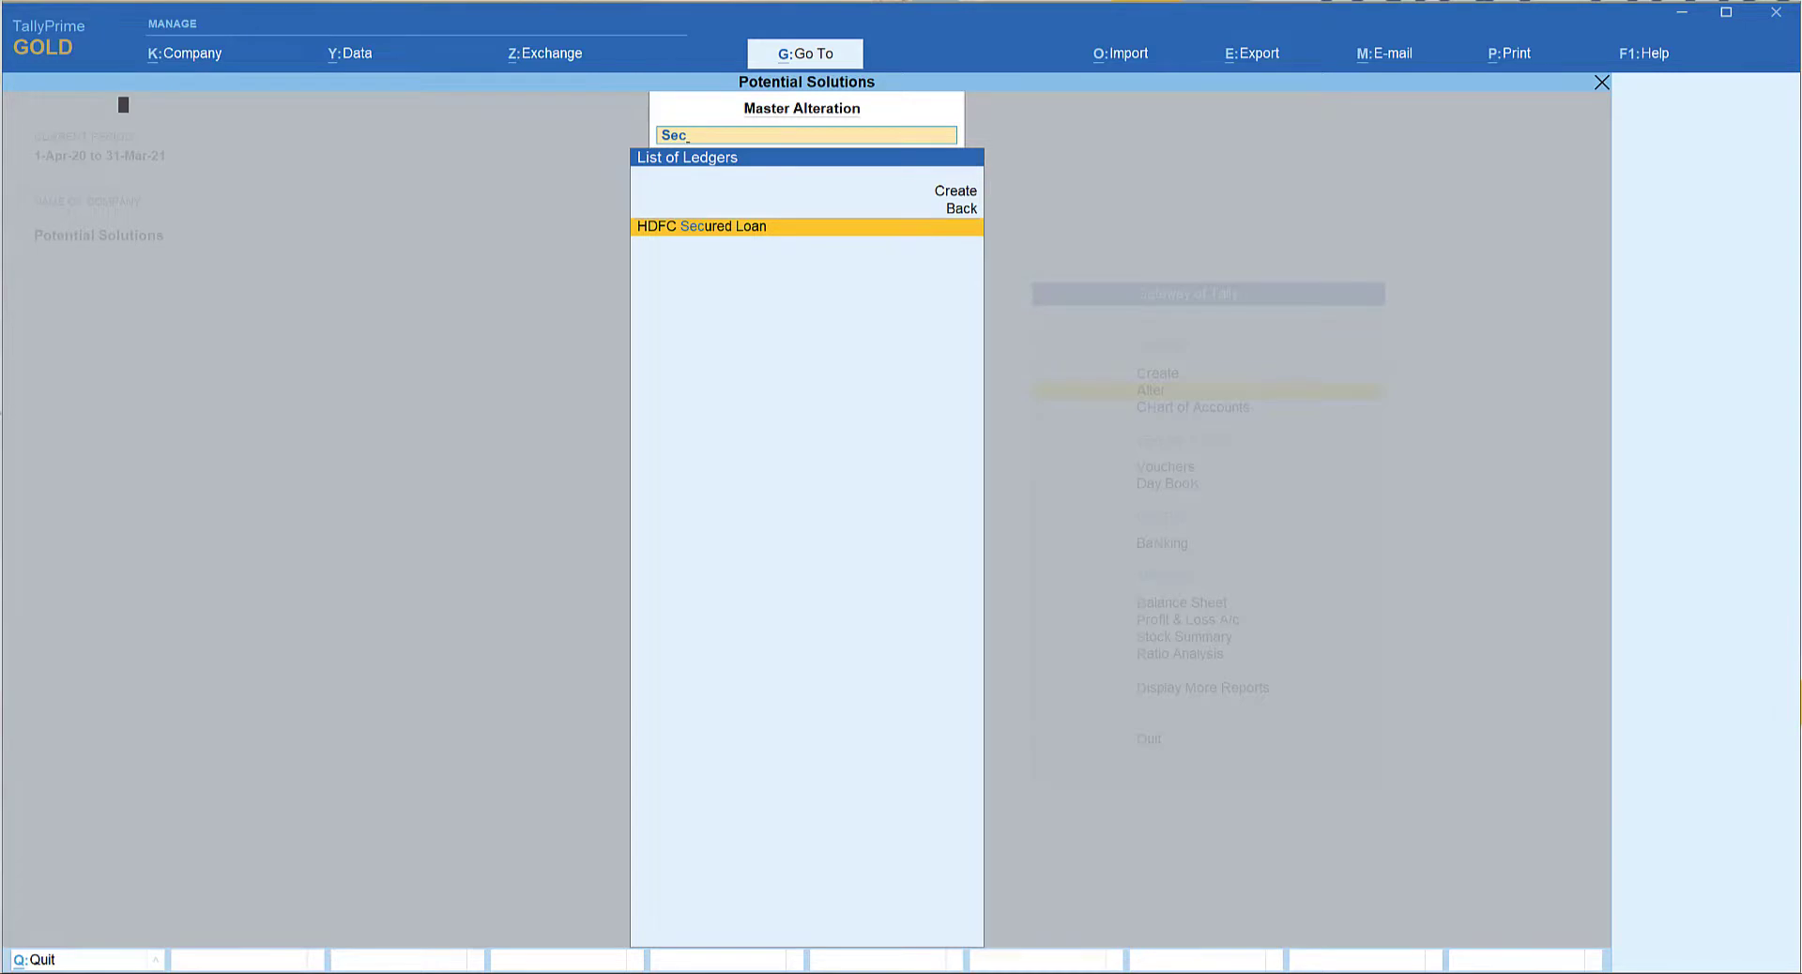
pyautogui.press('Return')
pyautogui.press('Return')
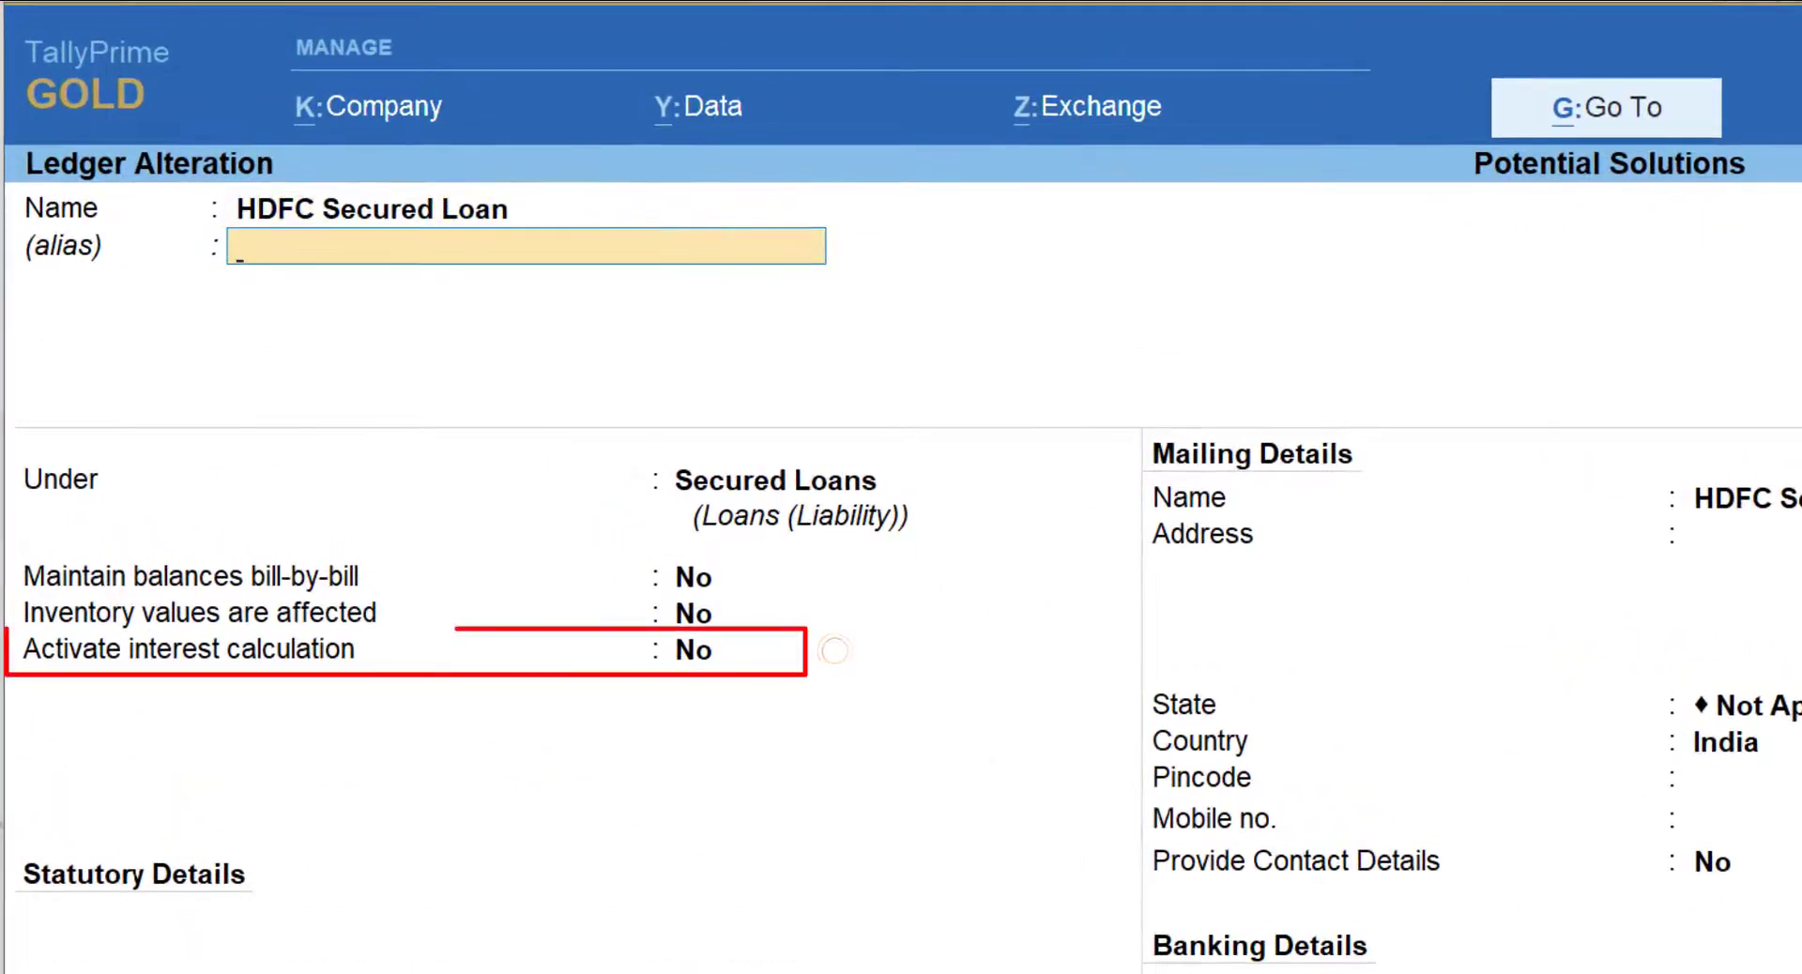
# - Activate interest calculation for the HDFC Secured Loan ledger by setting it to Yes
pyautogui.press('Return')
pyautogui.press('Return')
pyautogui.press('Return')
pyautogui.press('Return')
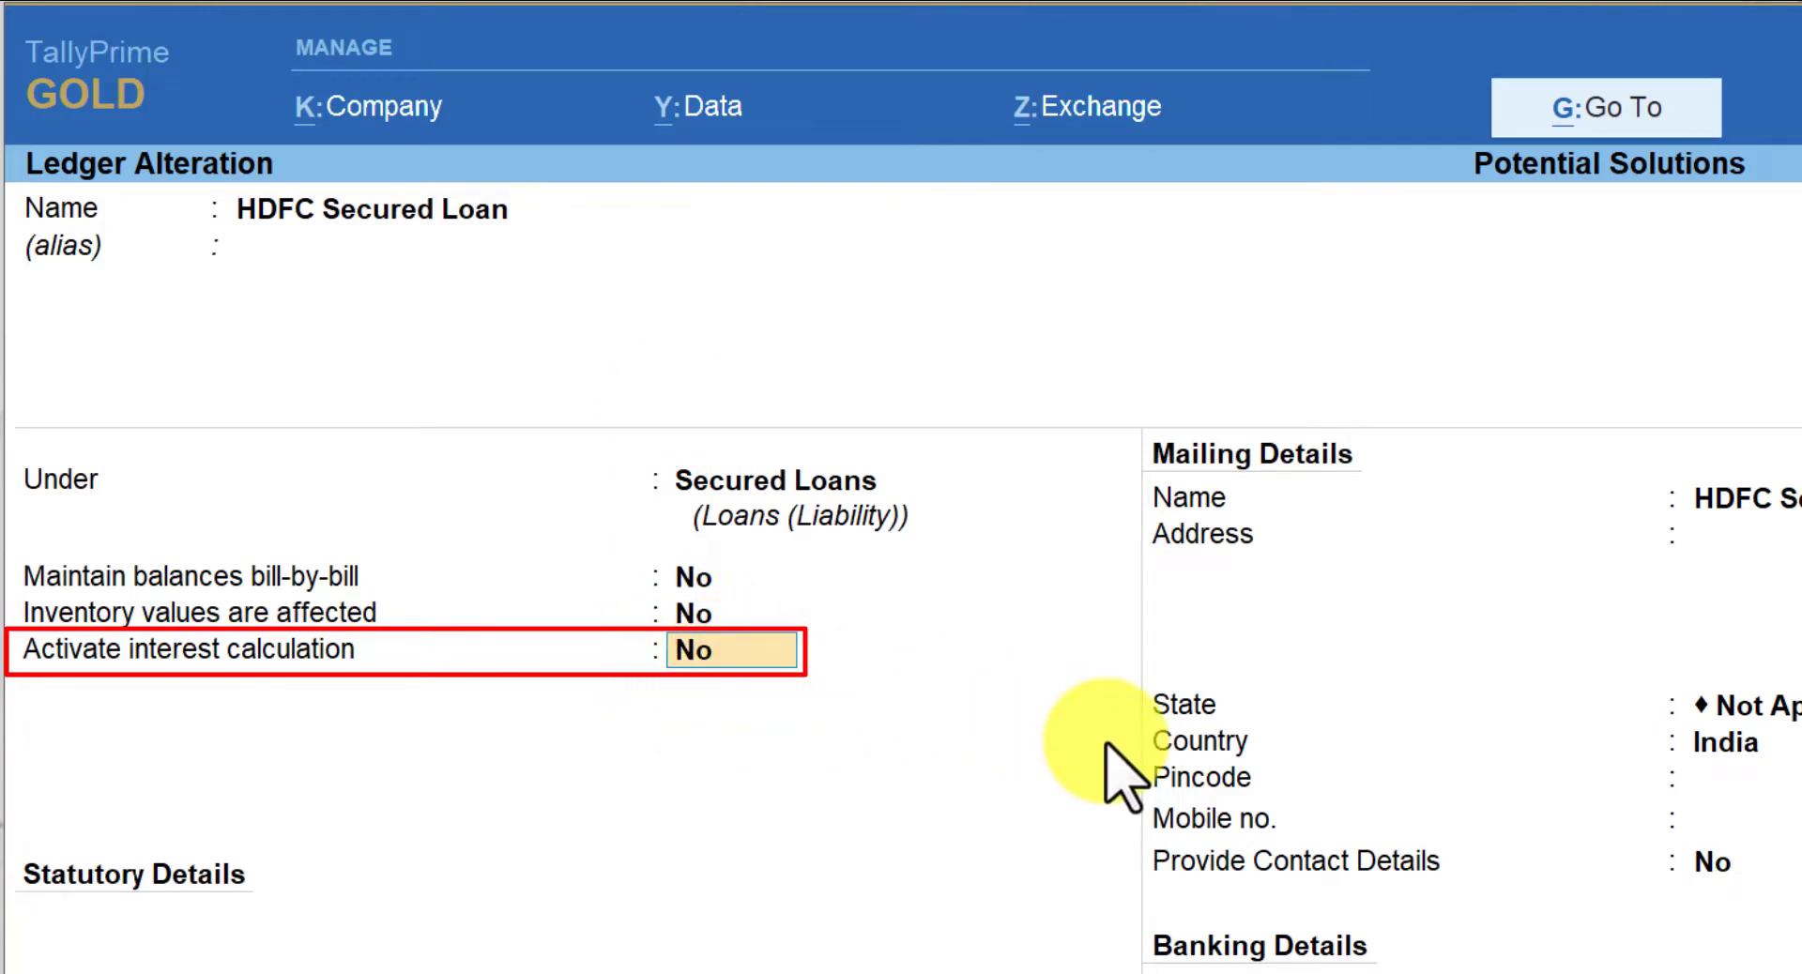
pyautogui.write('y')
pyautogui.press('Return')
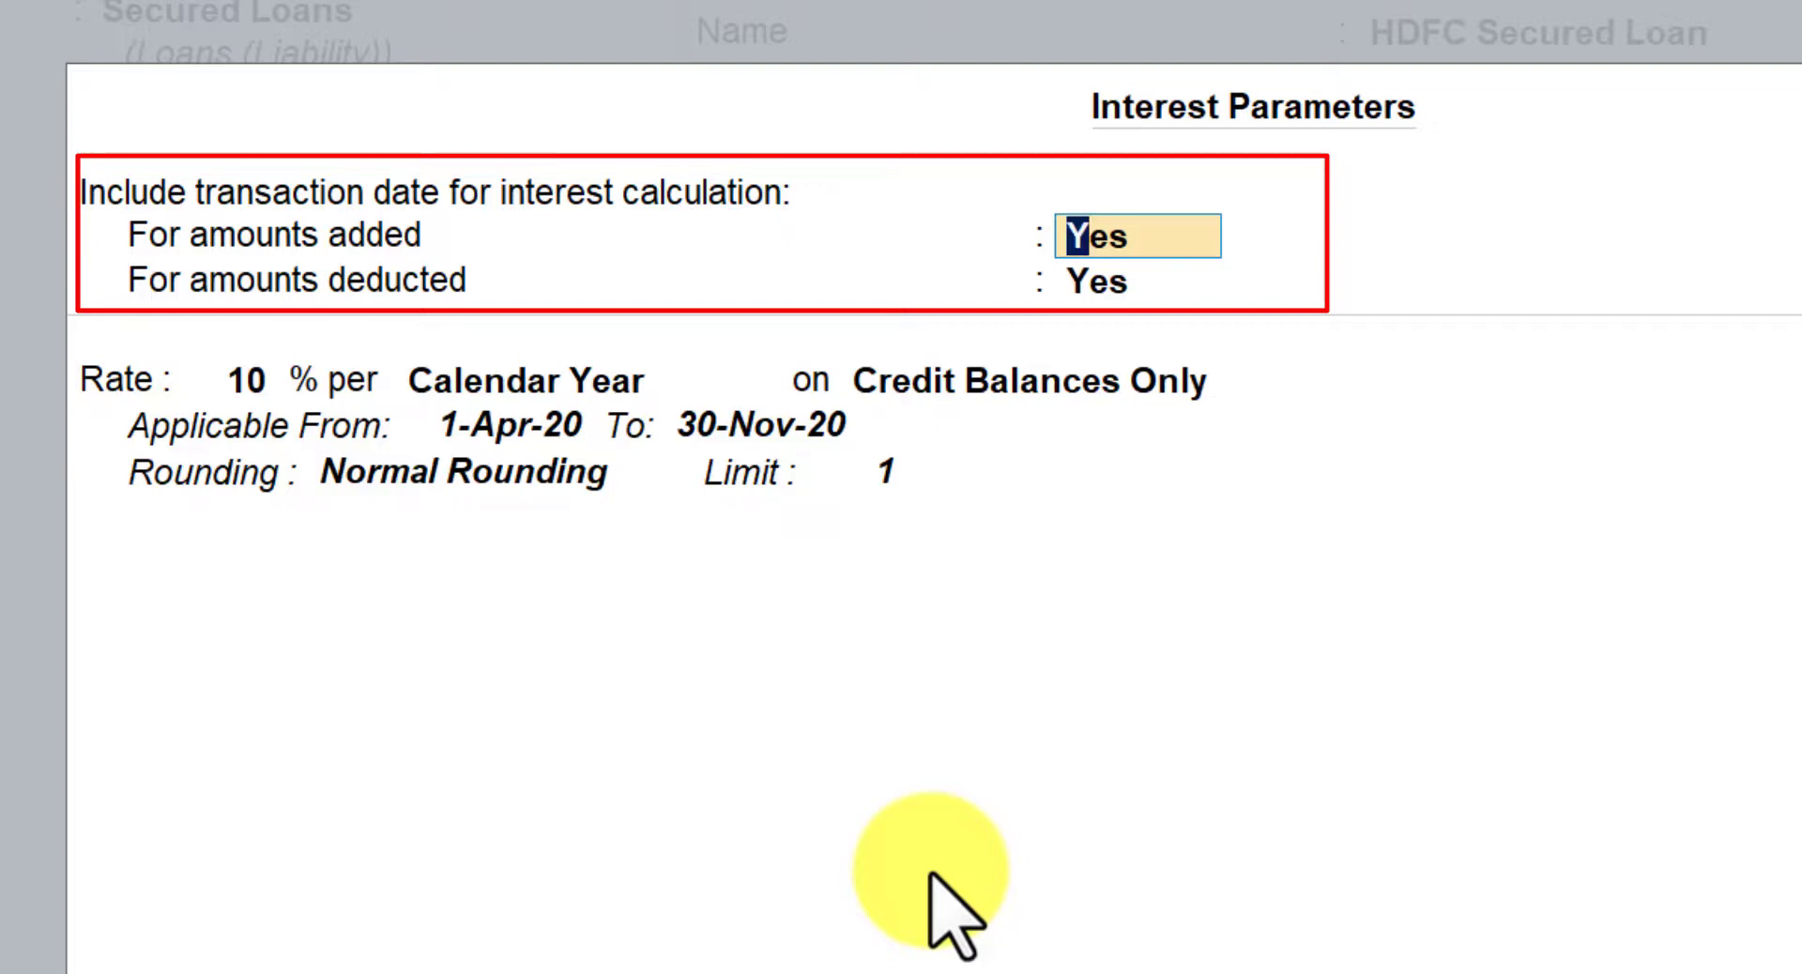
# - Set including the transaction date in interest calculation to No for both amounts added and amounts deducted
pyautogui.write('n')
pyautogui.press('Return')
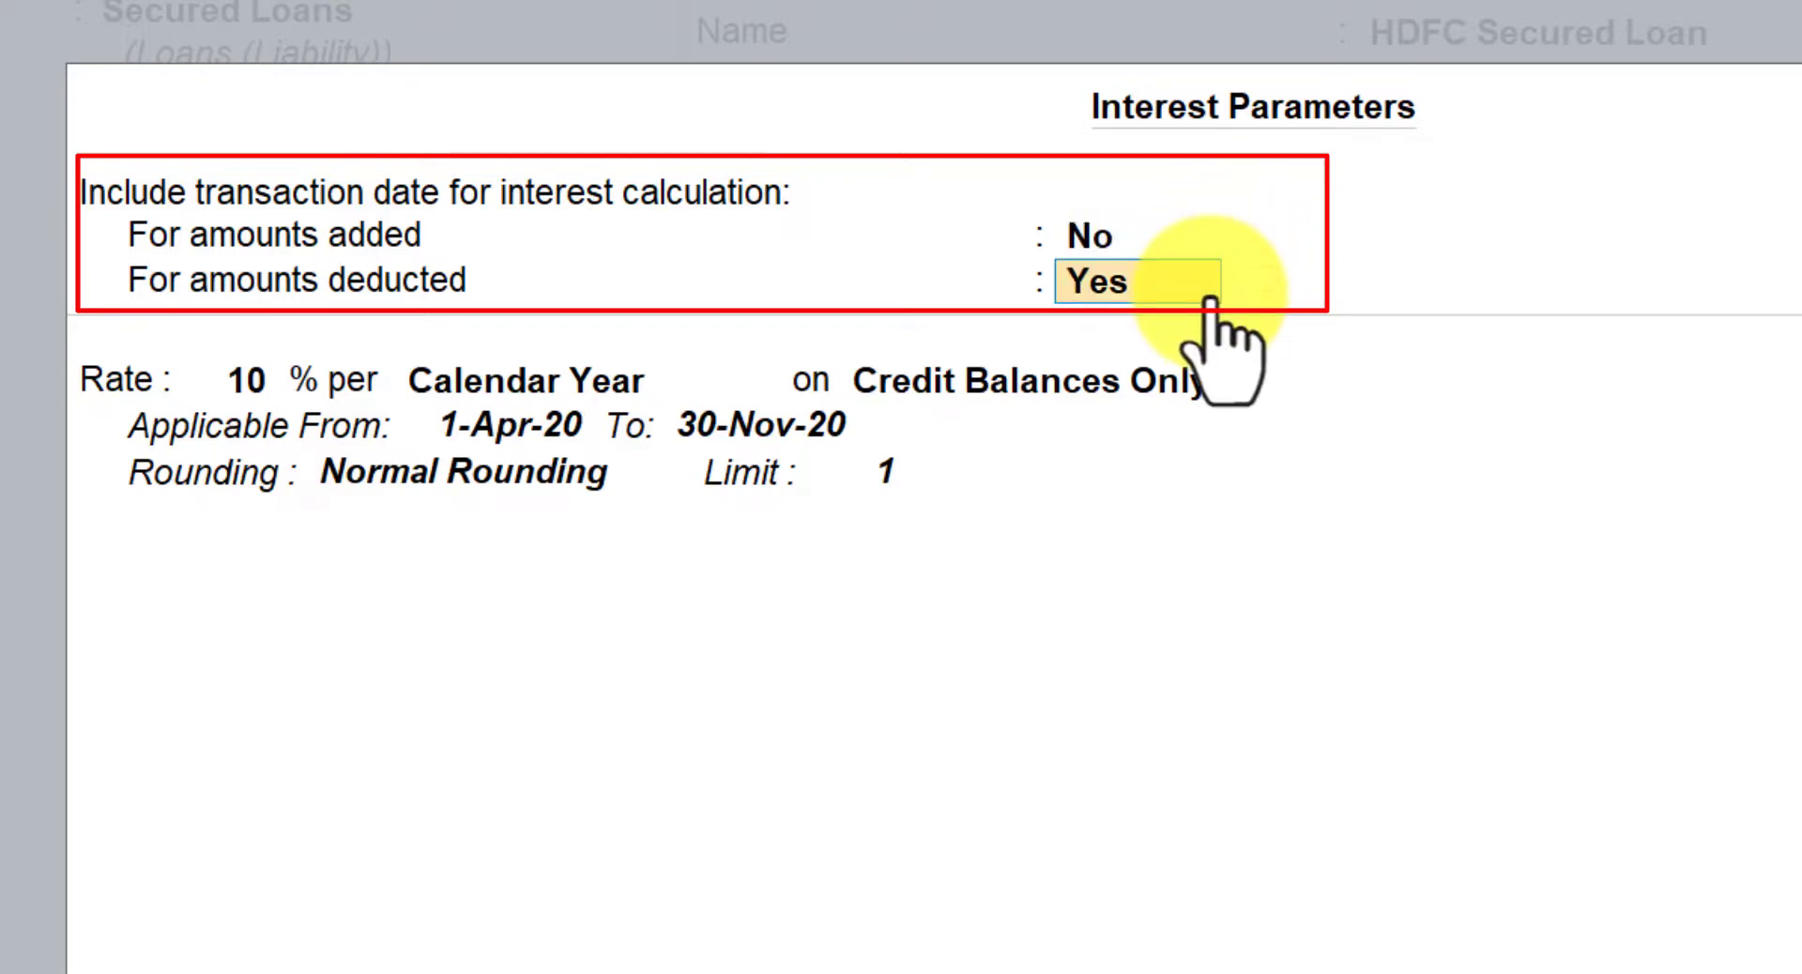
pyautogui.write('n')
pyautogui.press('Return')
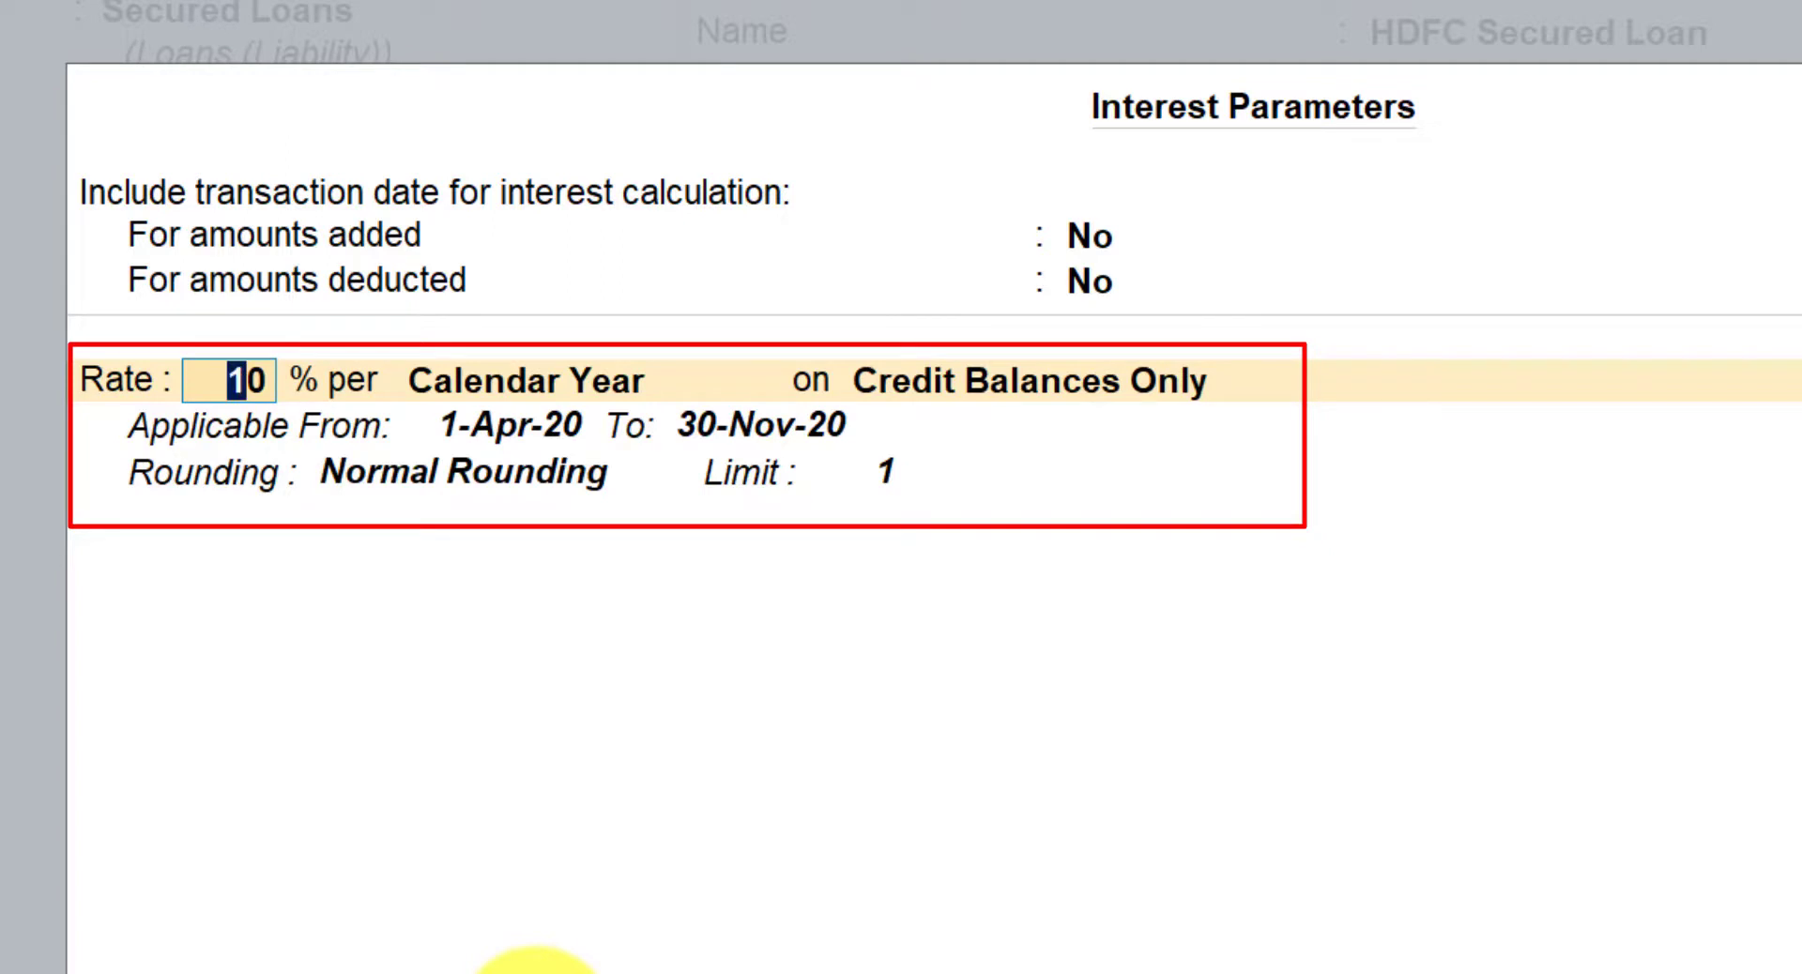
# - Accept the interest parameters with 10% per Calendar Year on Credit Balances Only, 1-Apr-20 to 30-Nov-20, and Normal Rounding with limit 1
pyautogui.click(462, 378)
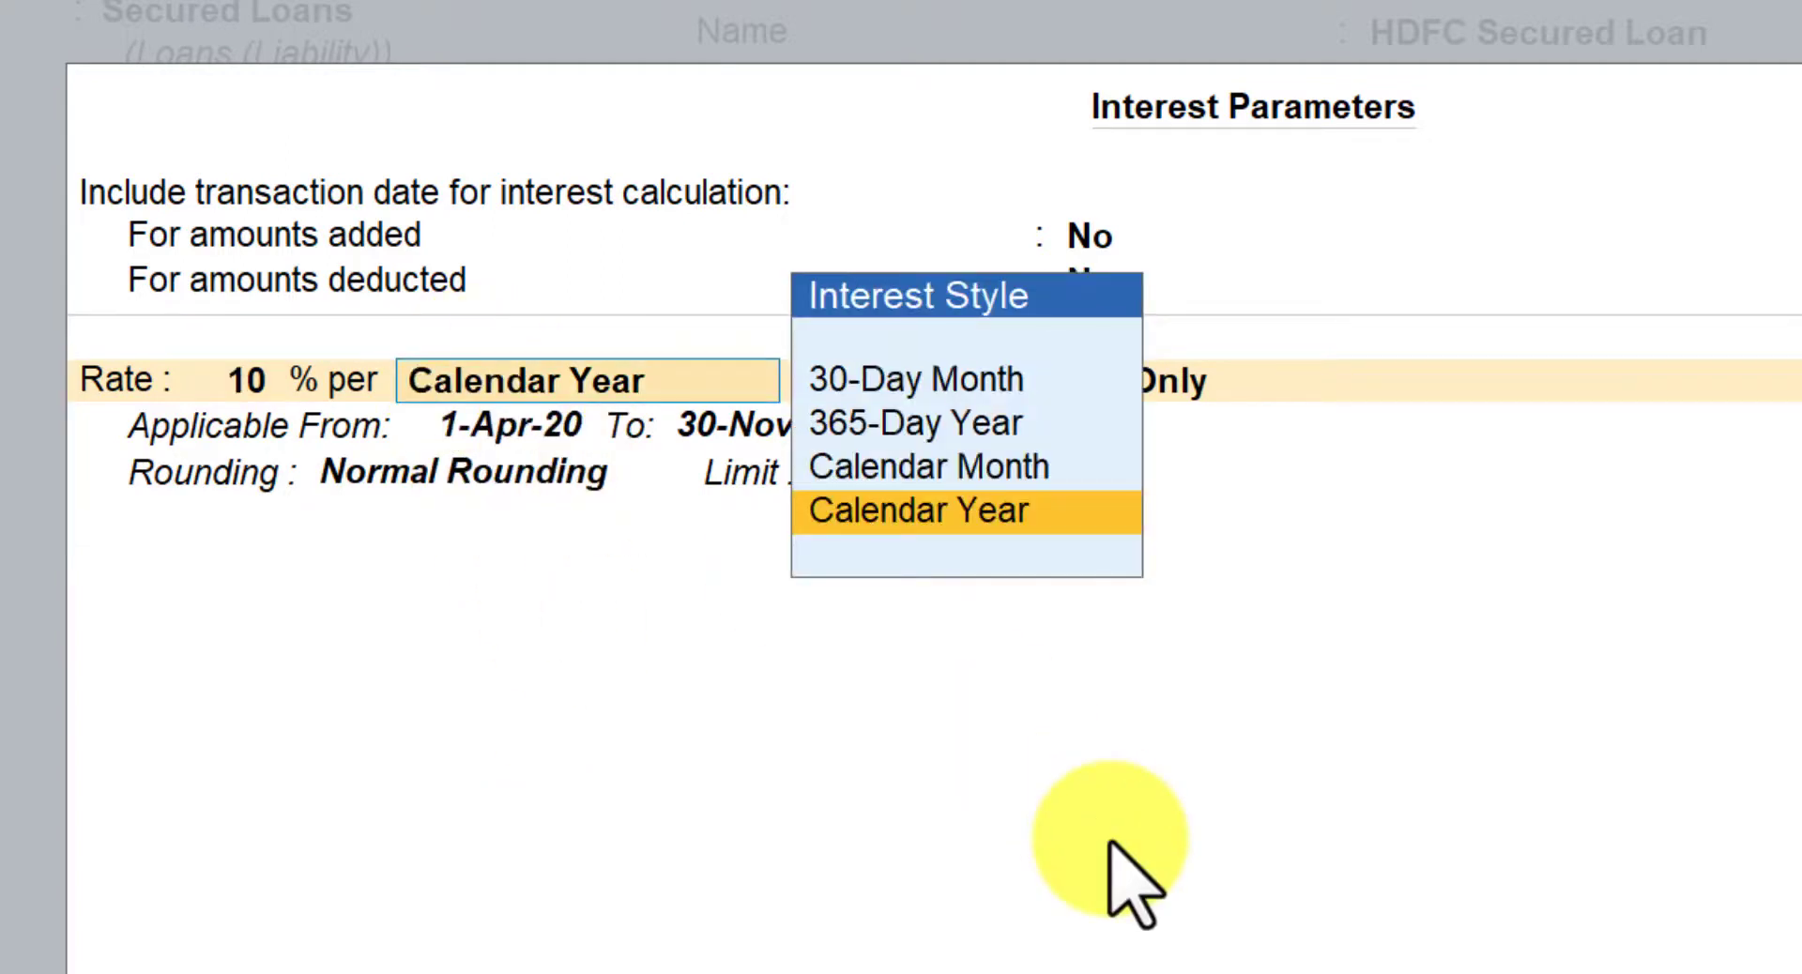
pyautogui.press('Return')
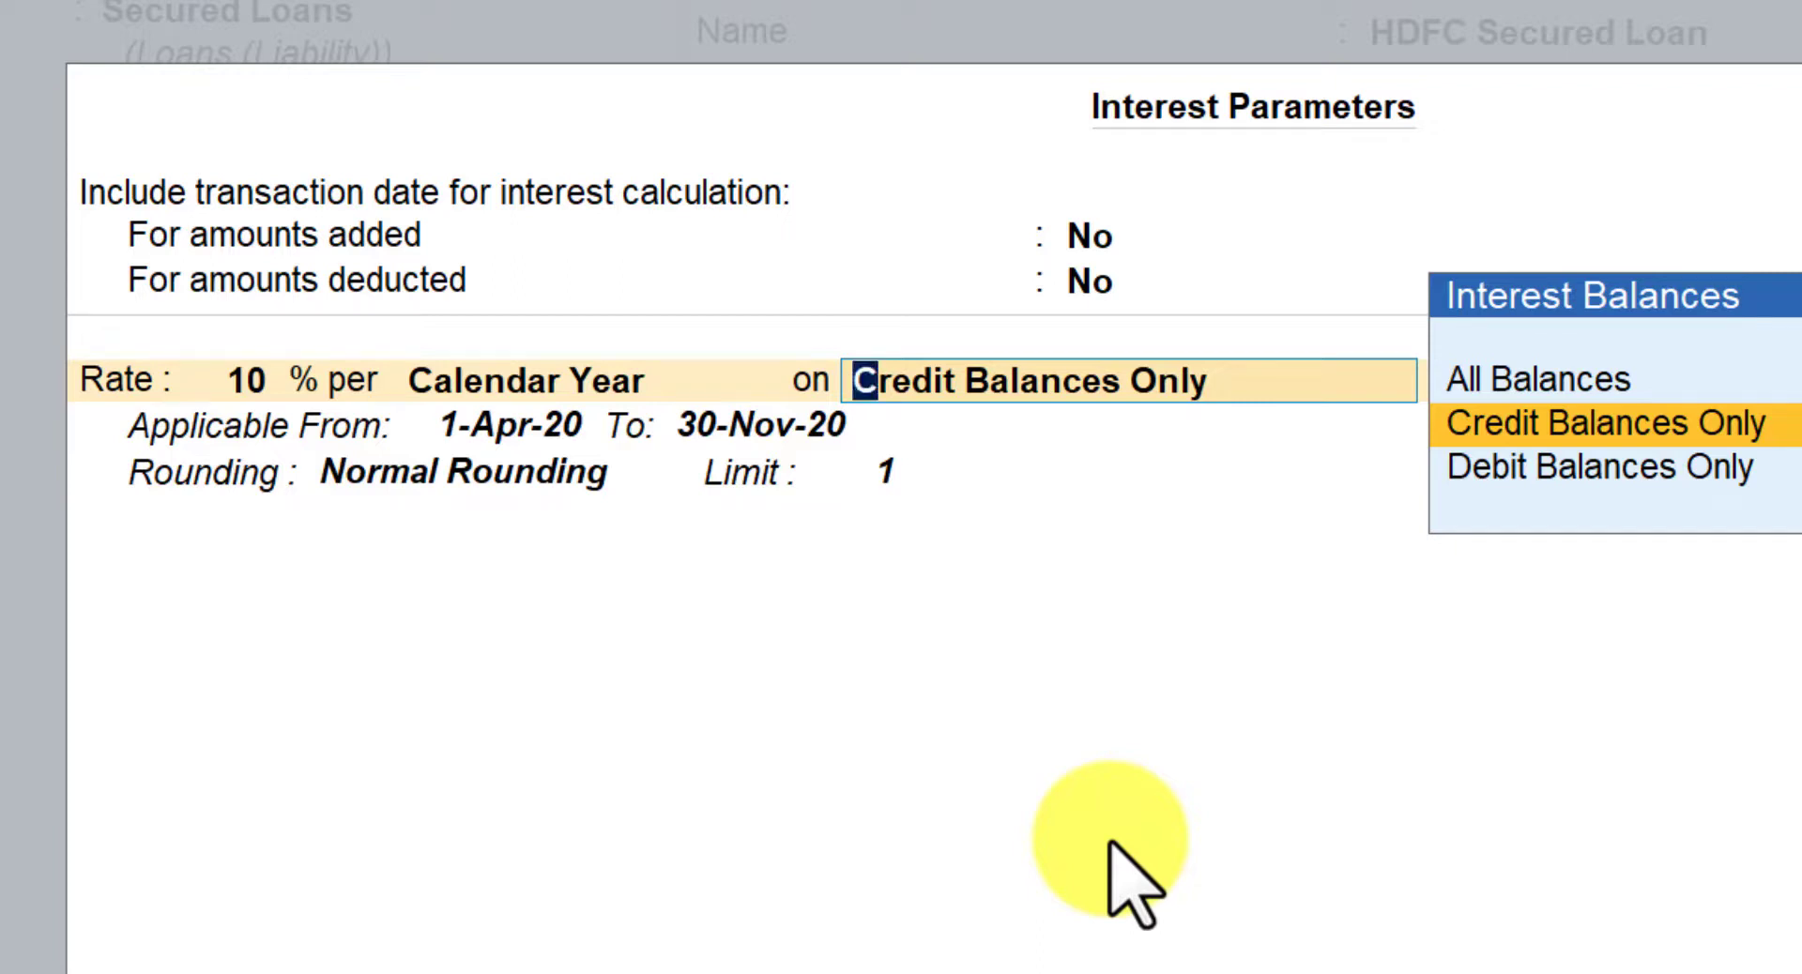
pyautogui.press('Return')
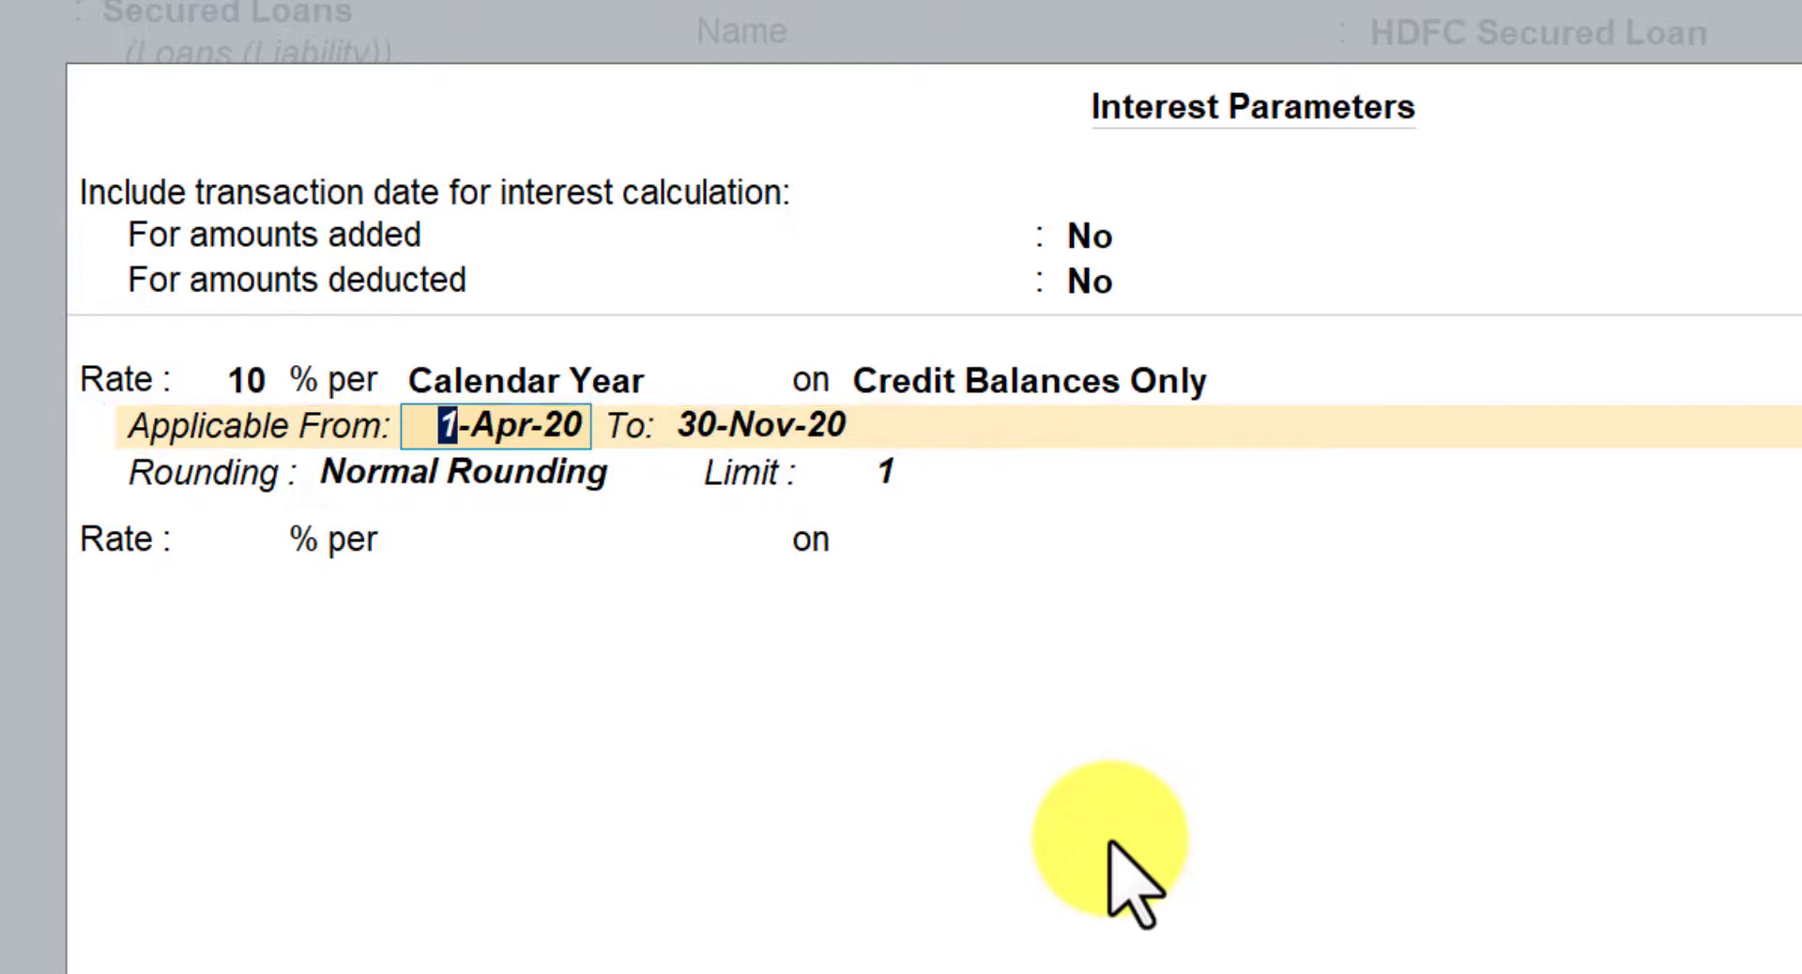
pyautogui.press('Return')
pyautogui.press('Return')
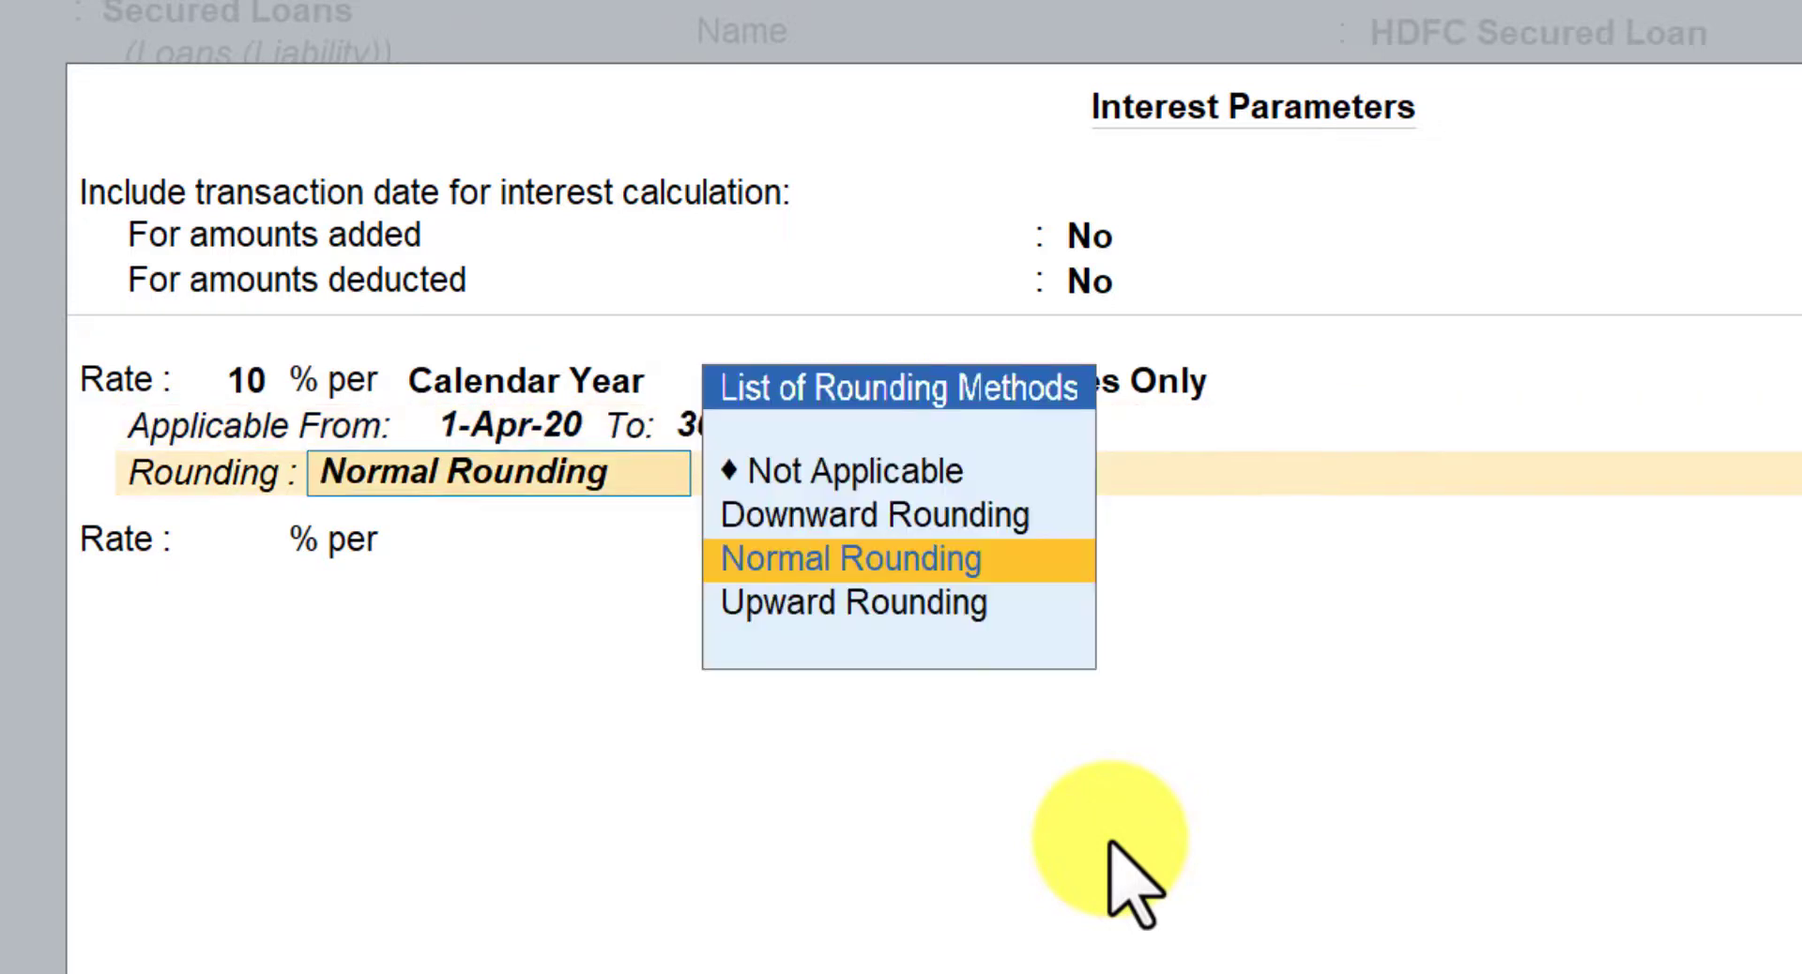
pyautogui.press('Return')
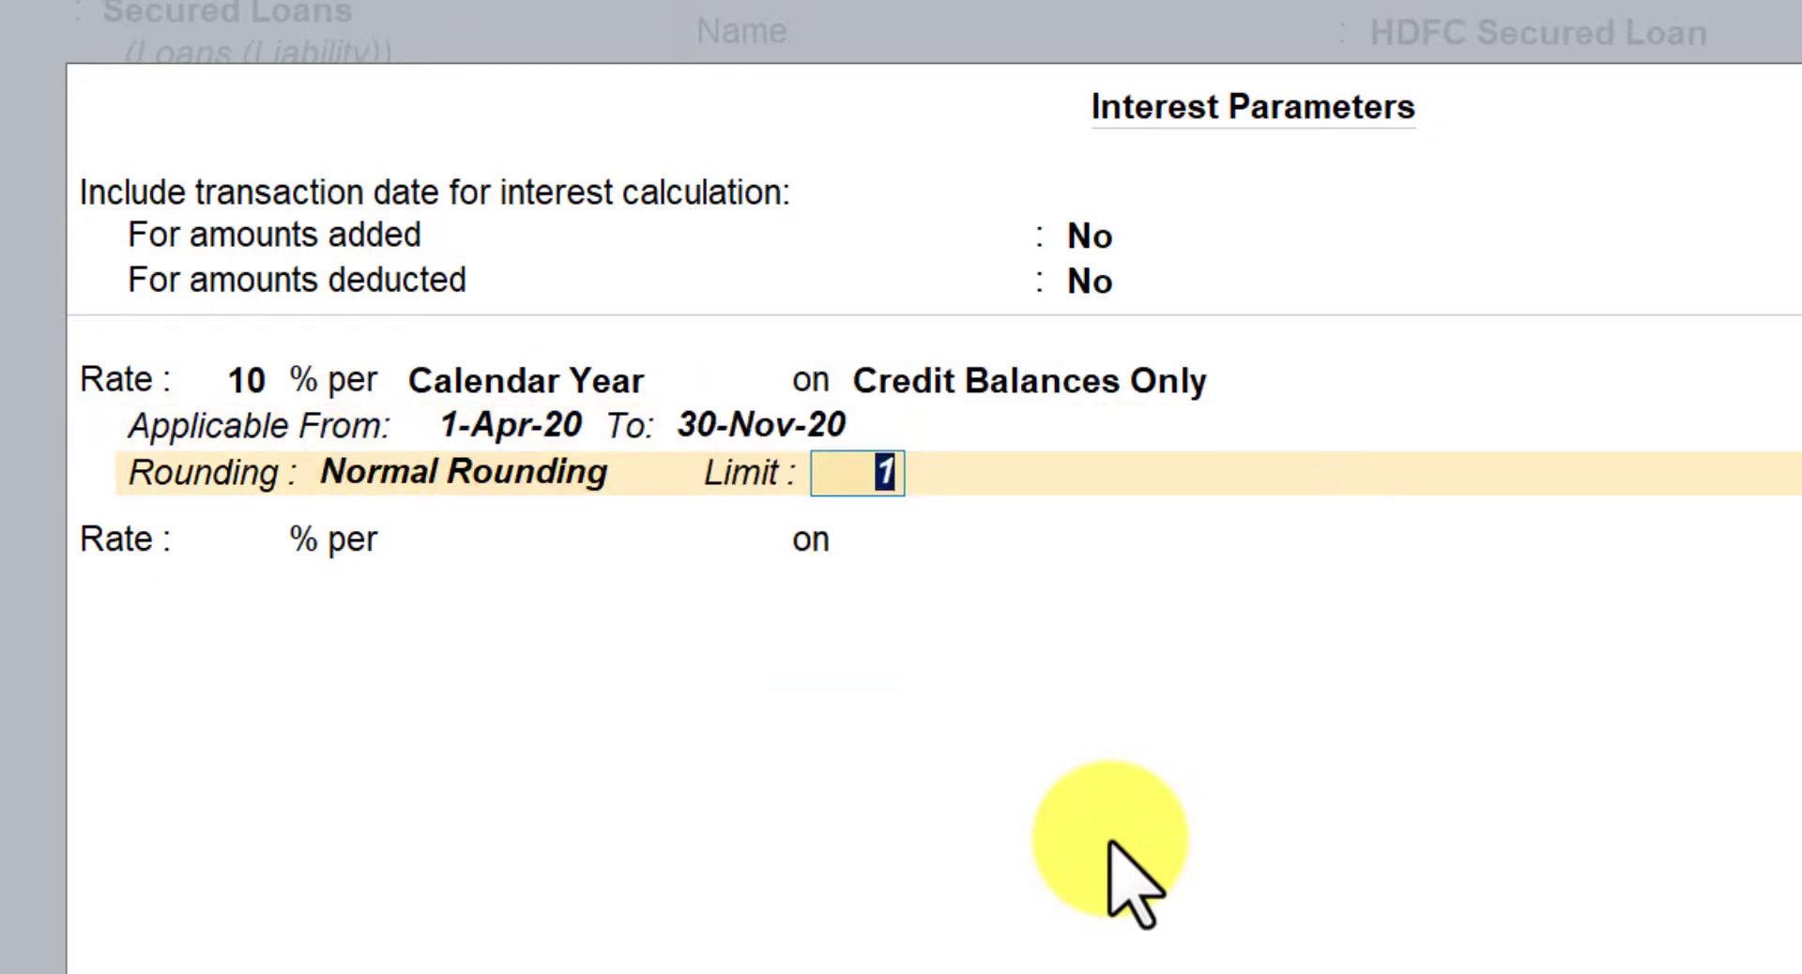
pyautogui.hotkey('ctrl', 'a')
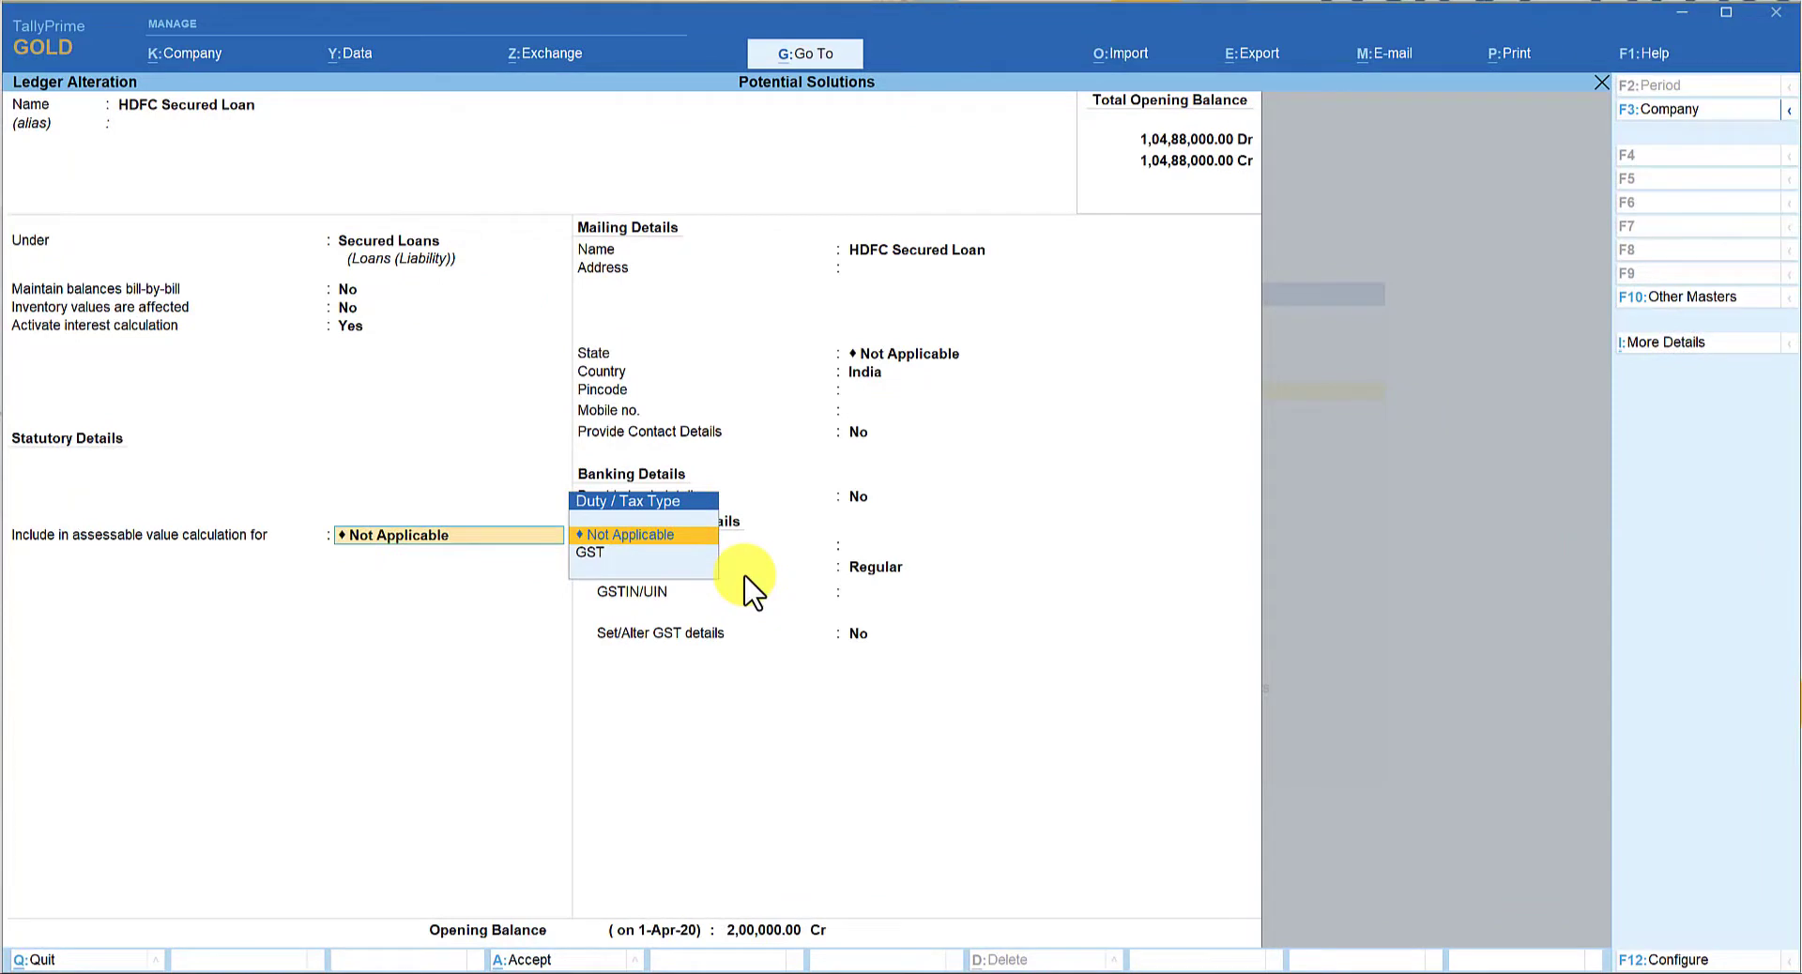
# - Save the altered HDFC Secured Loan ledger and return to the Gateway of Tally
pyautogui.hotkey('ctrl', 'a')
pyautogui.press('ctrl')
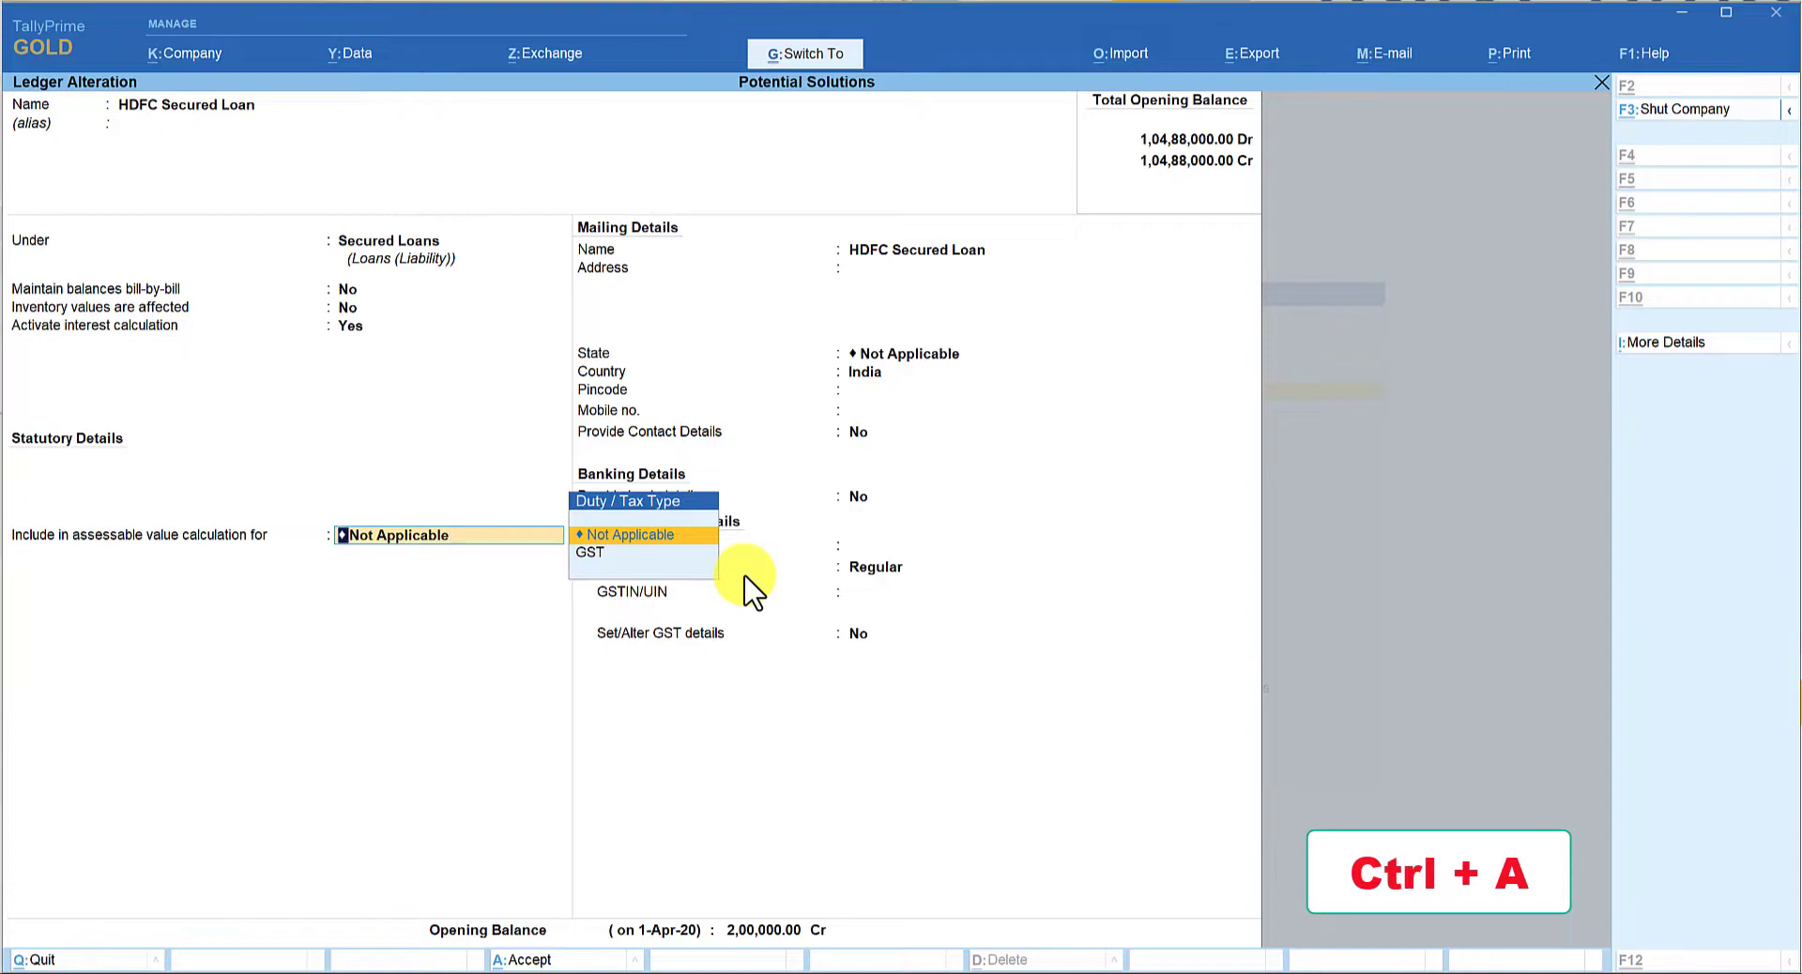
pyautogui.hotkey('ctrl', 'a')
pyautogui.press('Escape')
pyautogui.press('Escape')
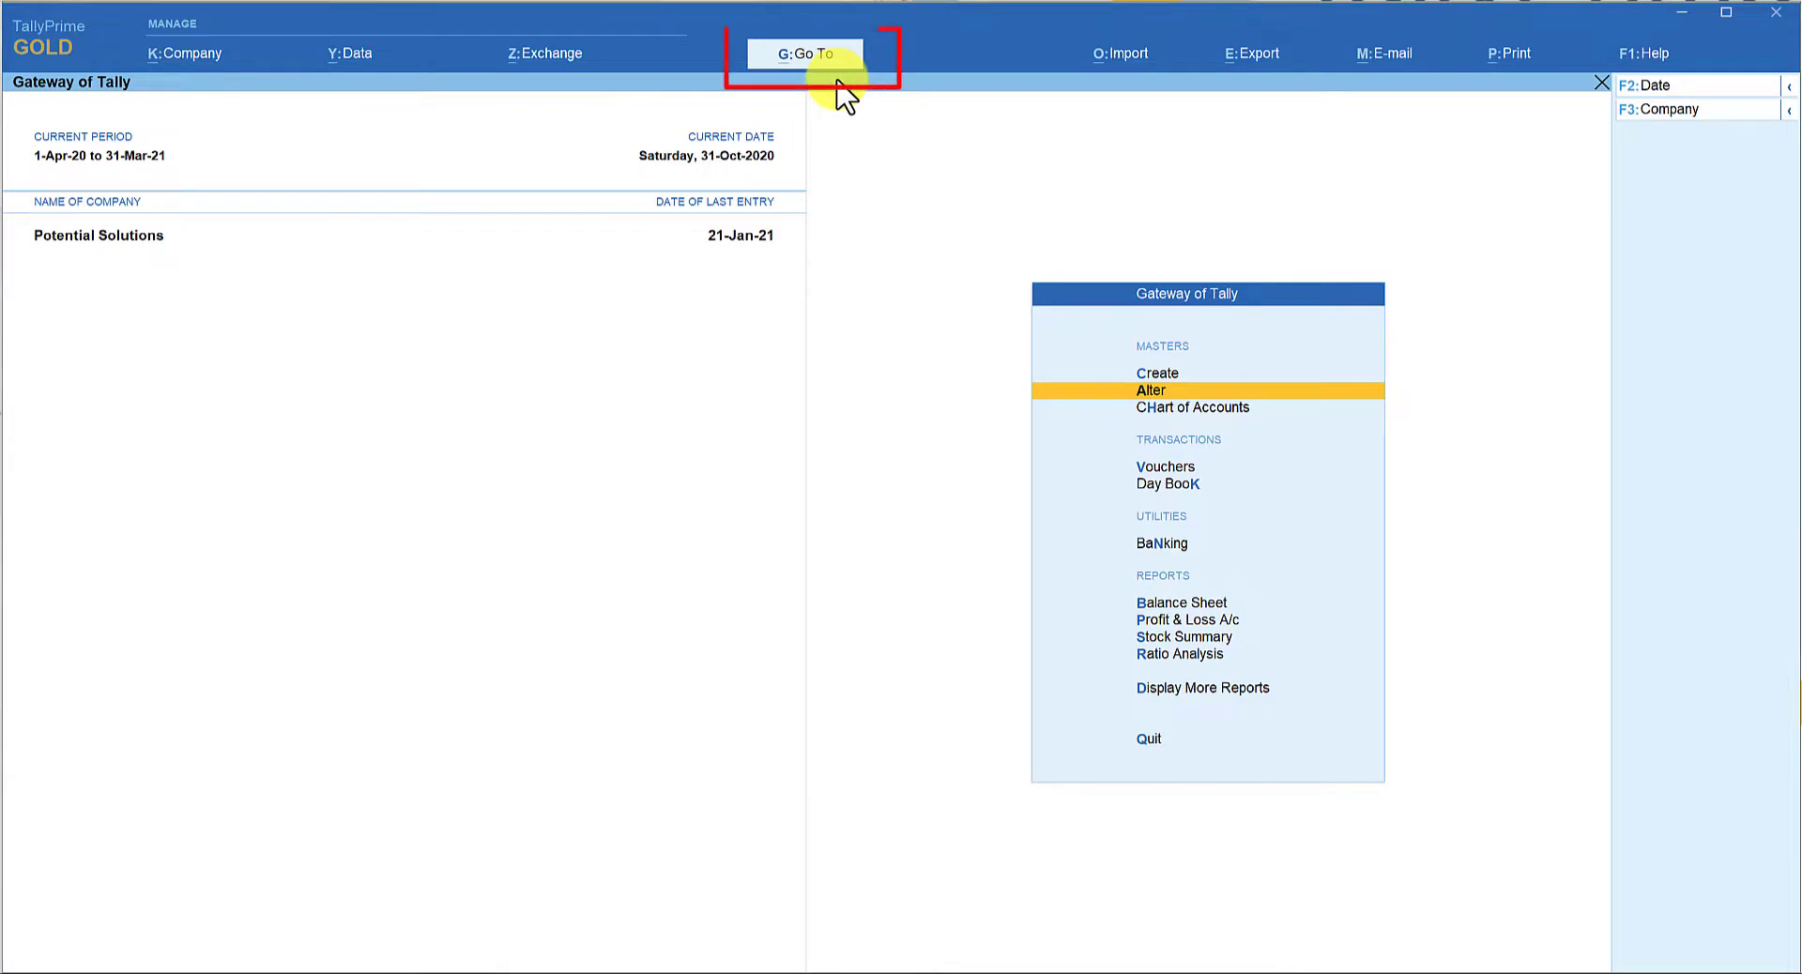
# - Find the Ledger Interest Calculation report by searching "Inter" and open it for HDFC Secured Loan
pyautogui.hotkey('alt', 'g')
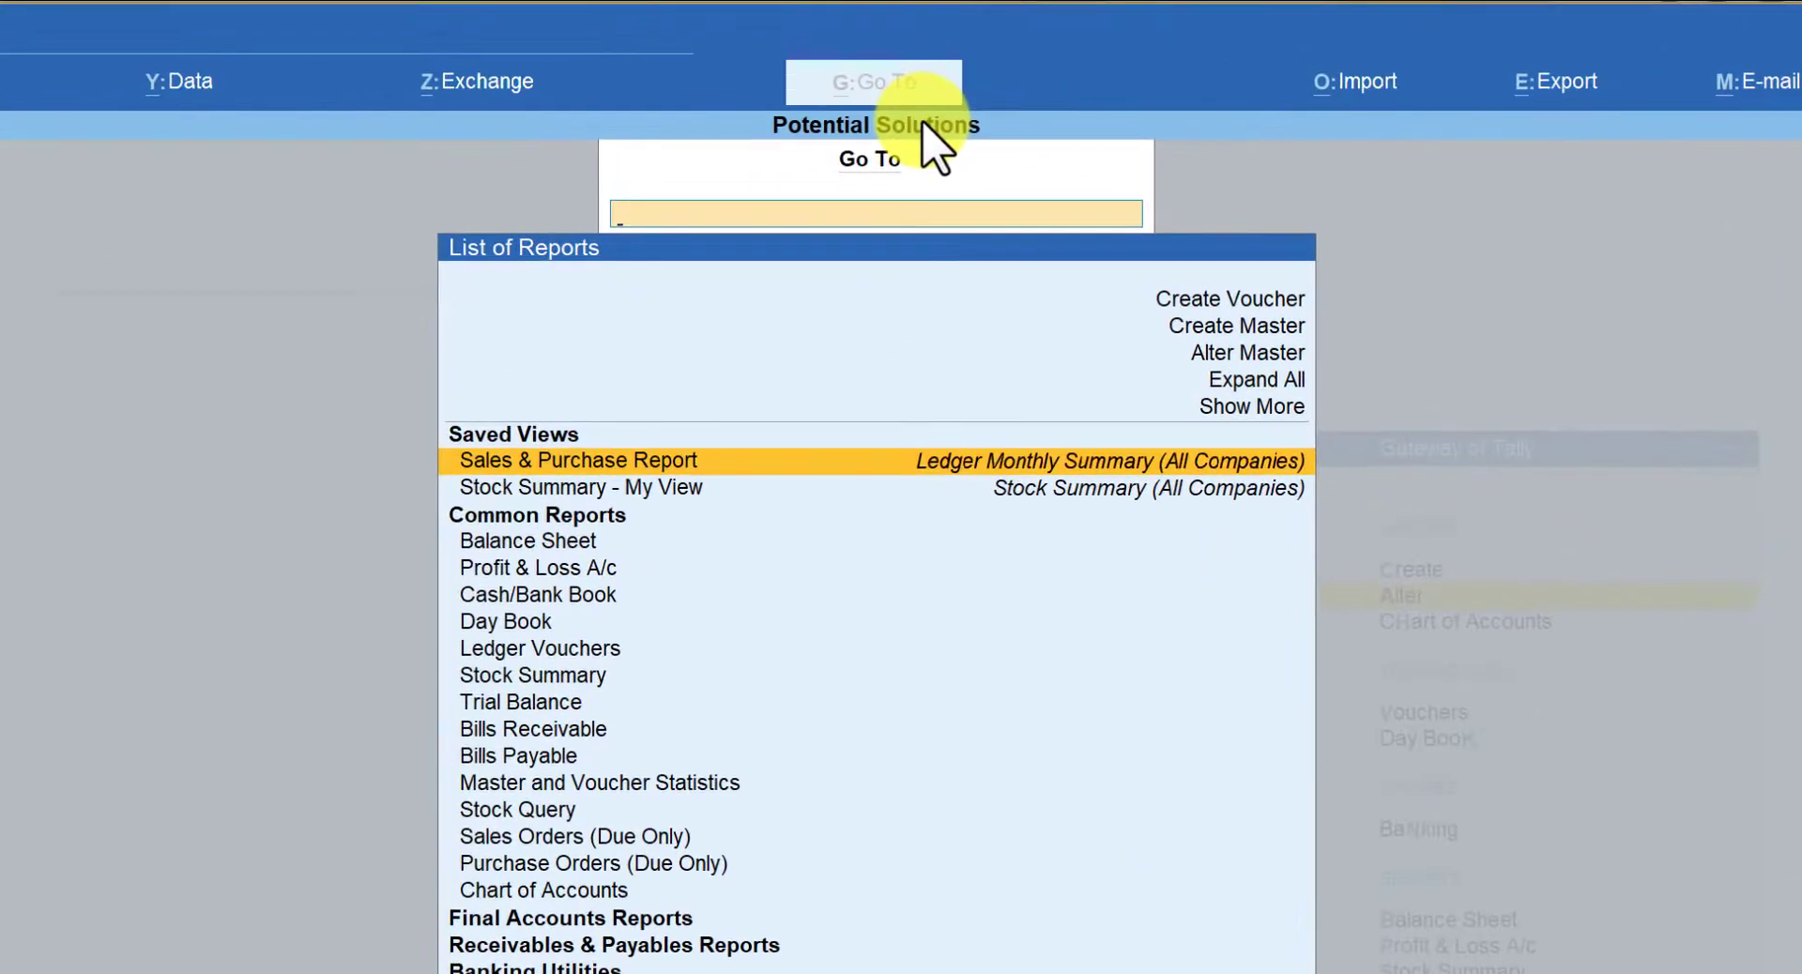
pyautogui.write('Inter')
pyautogui.press('Down')
pyautogui.press('Down')
pyautogui.press('Up')
pyautogui.press('Up')
pyautogui.press('Up')
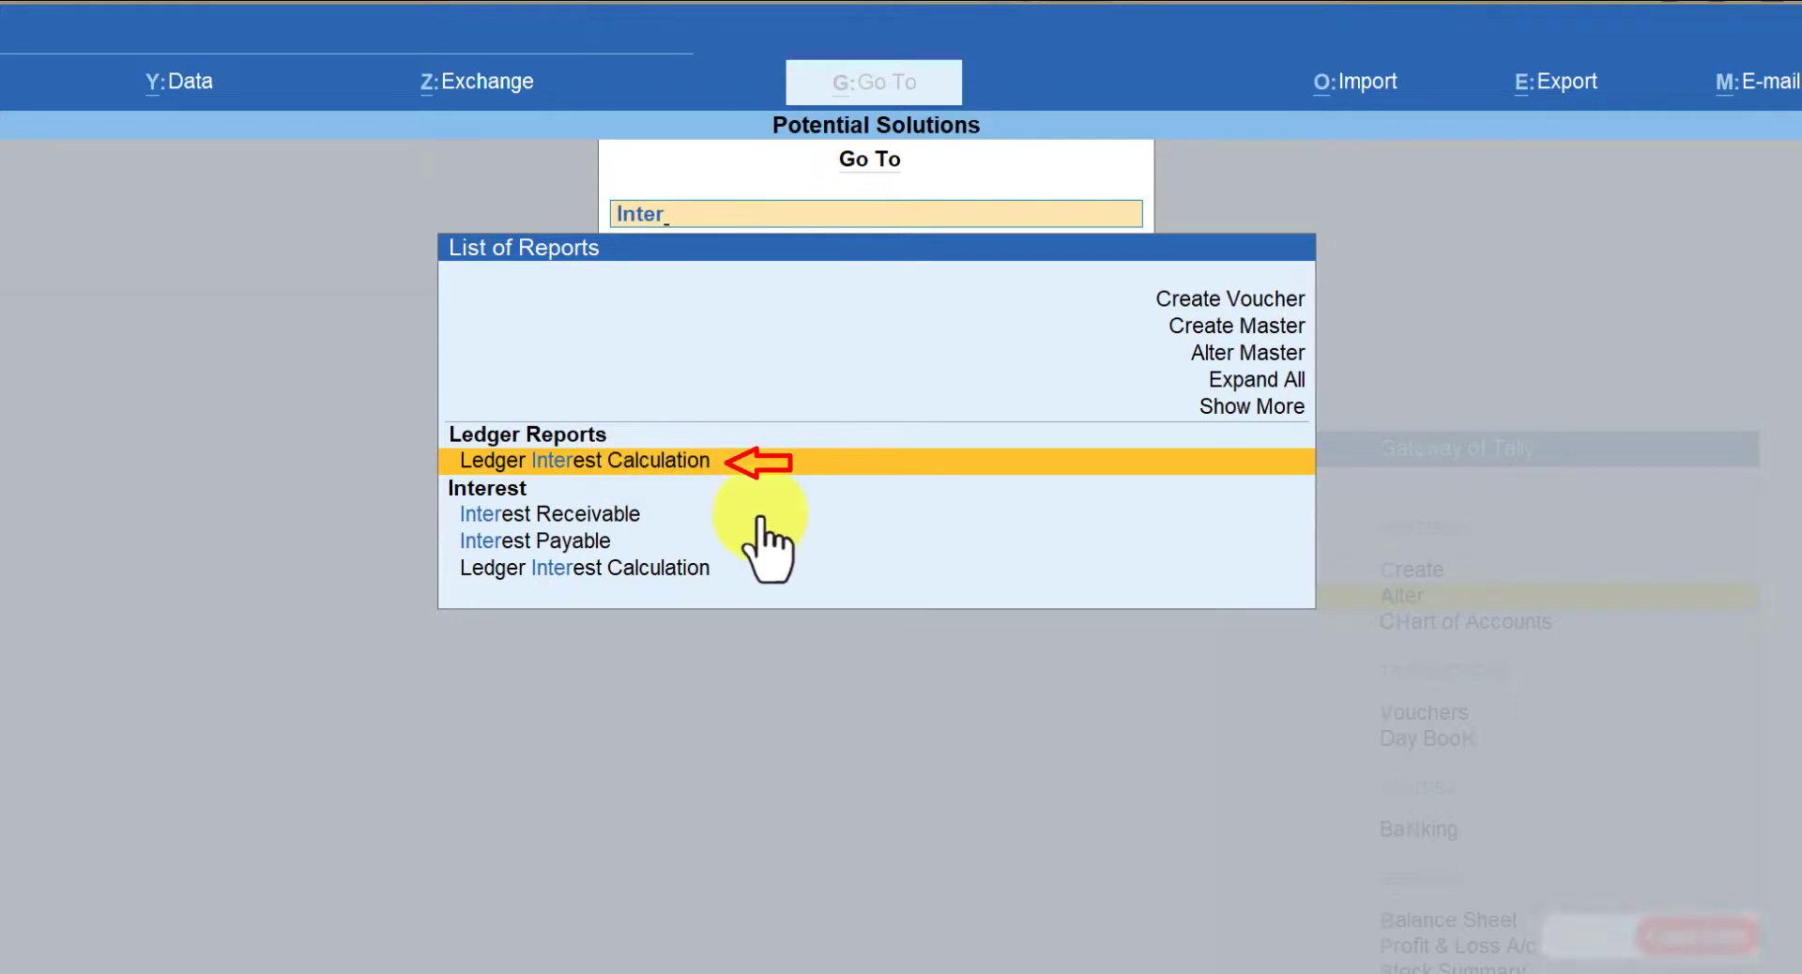
pyautogui.press('Return')
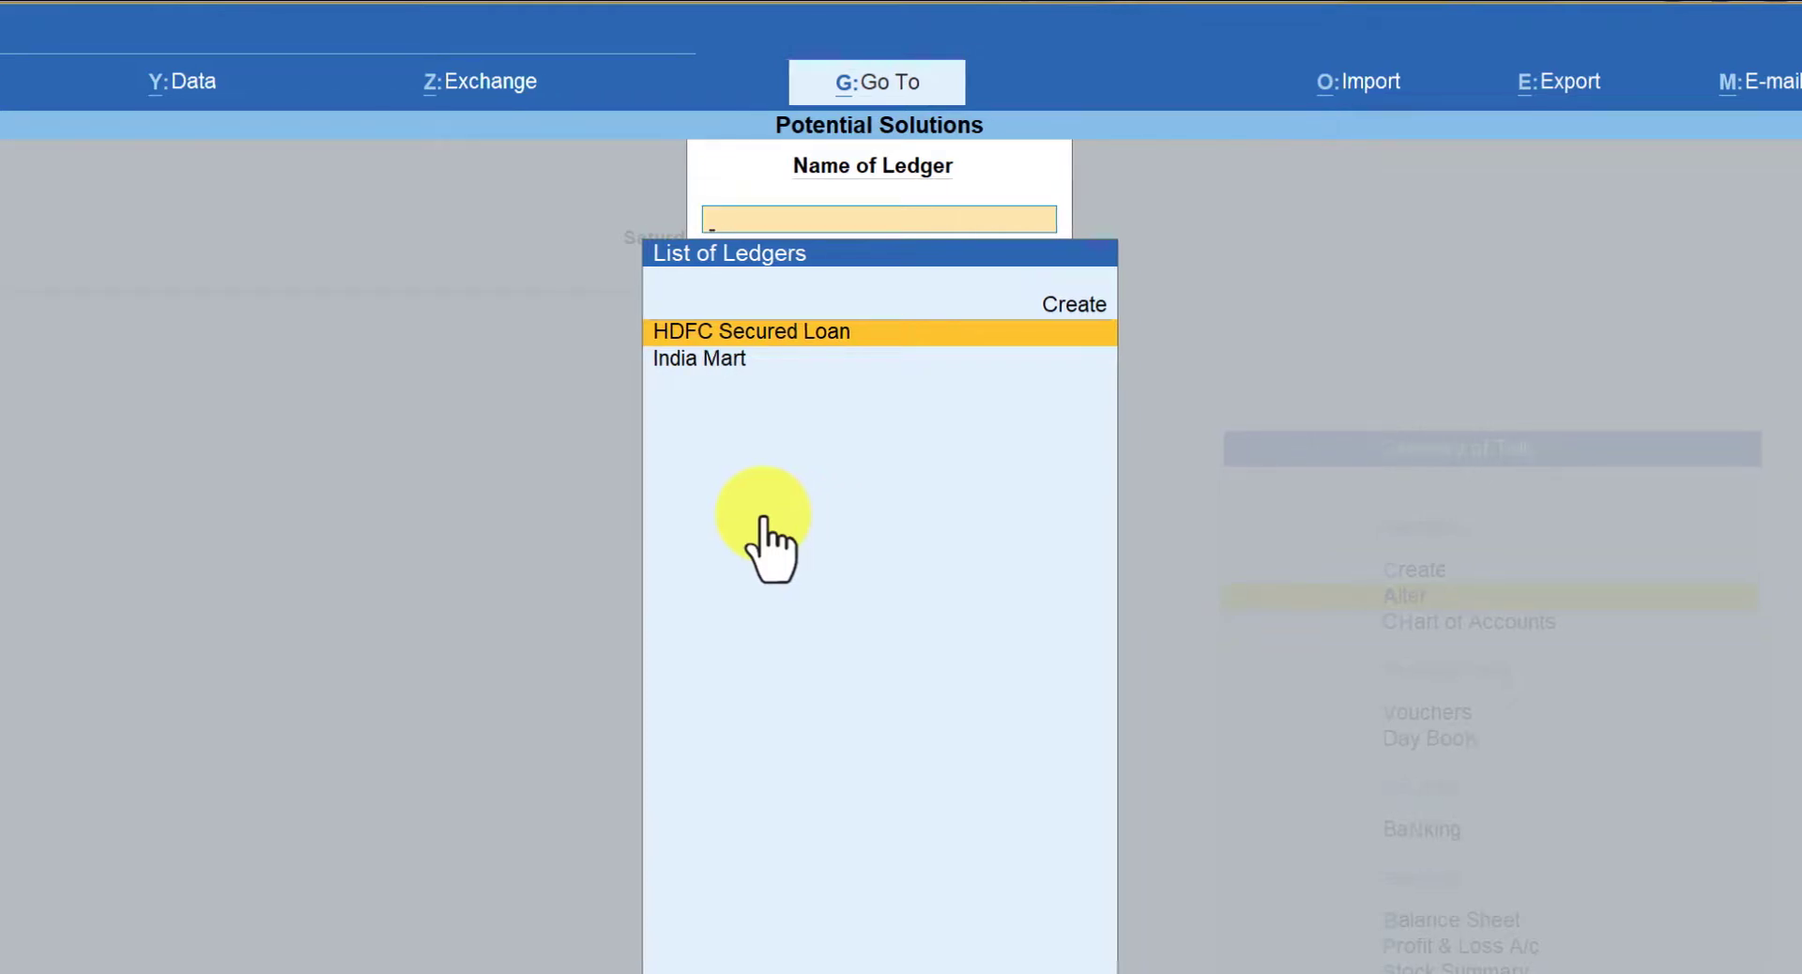
pyautogui.press('Return')
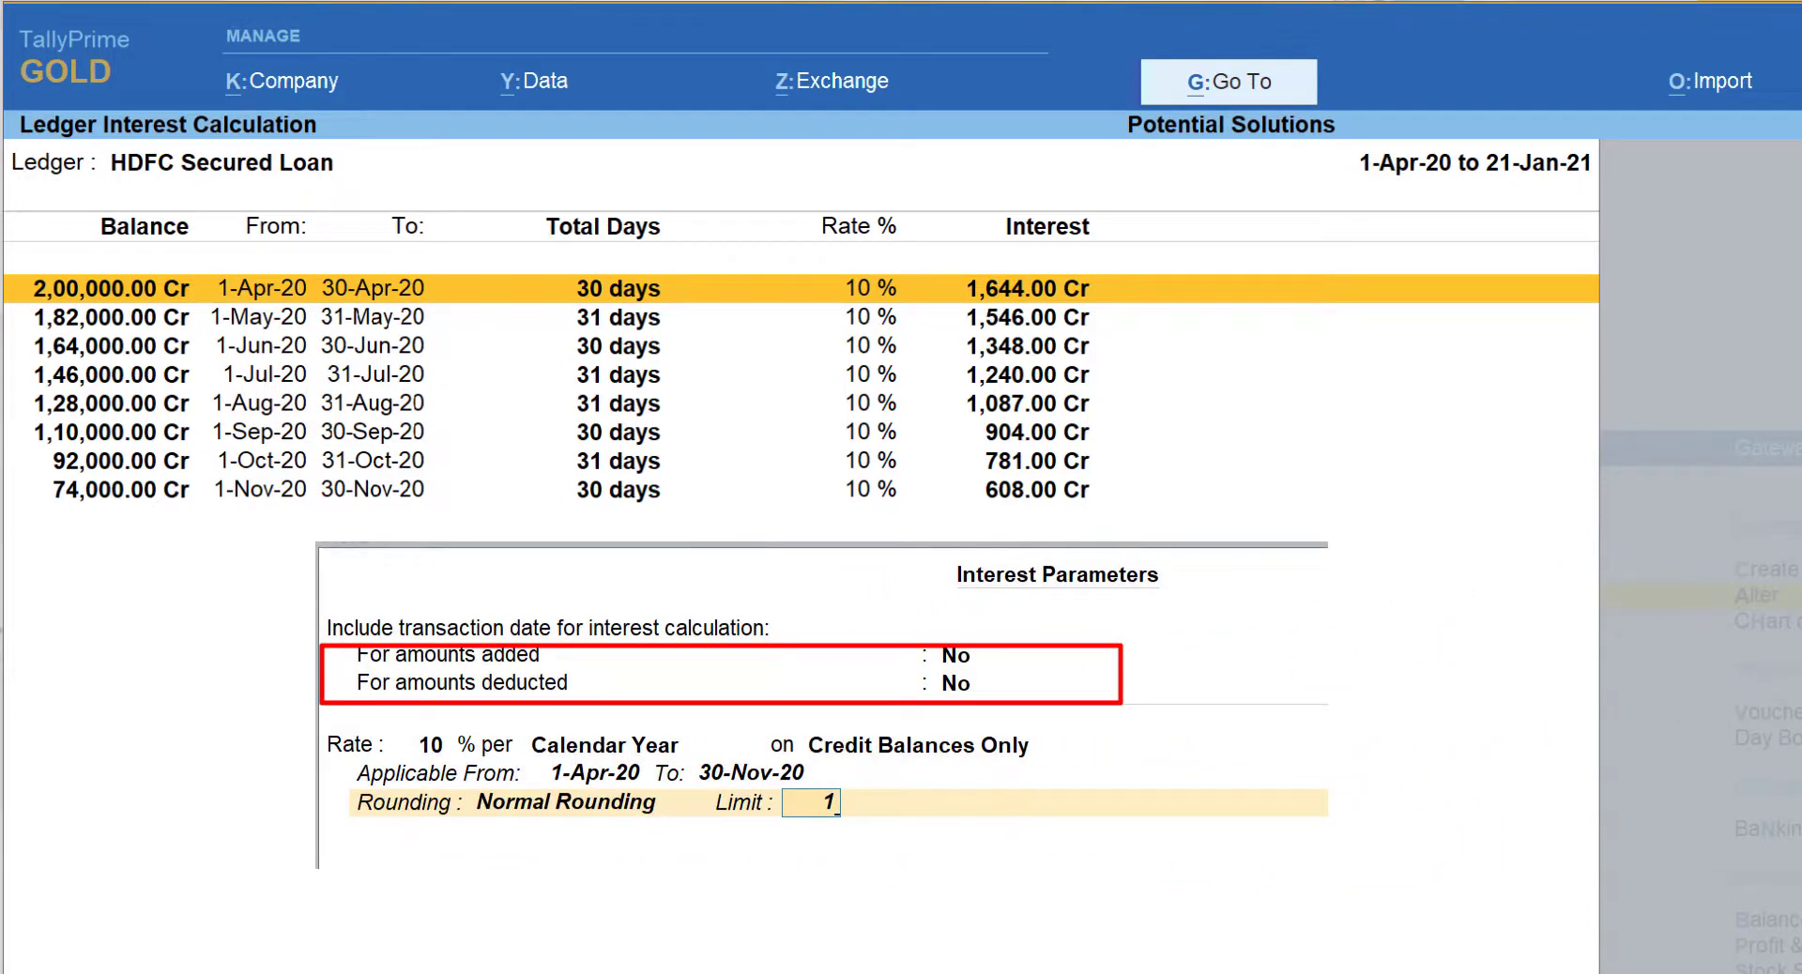
pyautogui.press('Return')
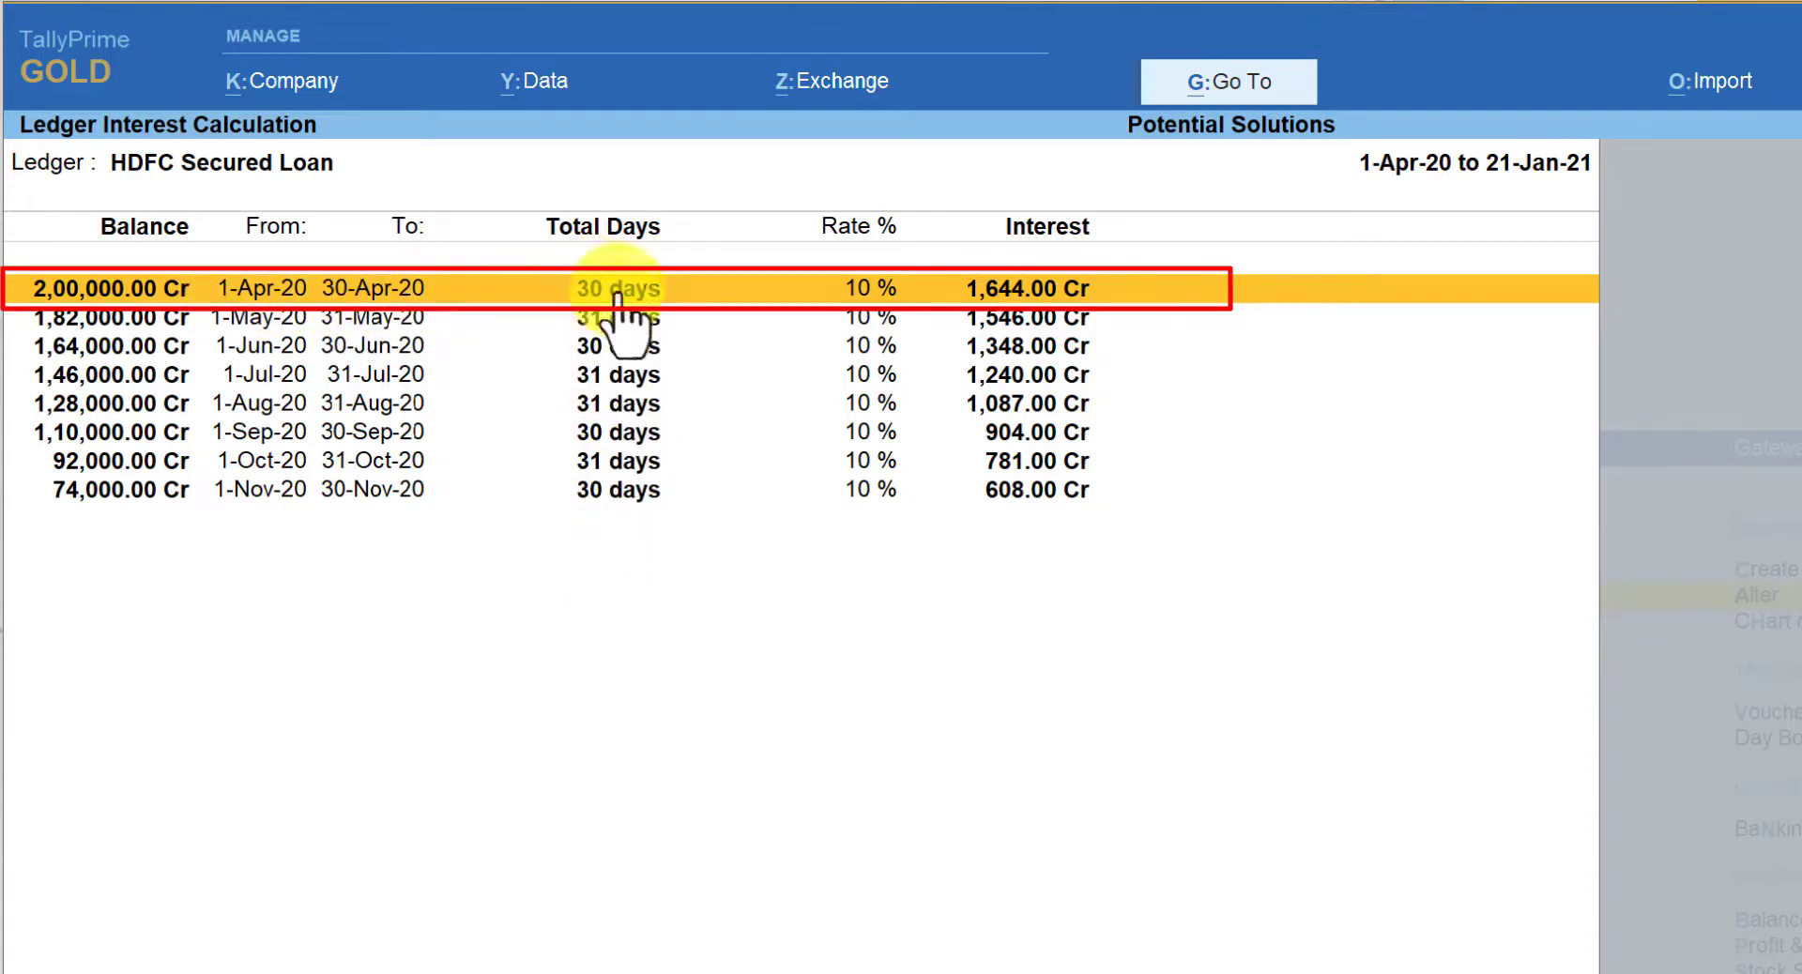
pyautogui.click(385, 298)
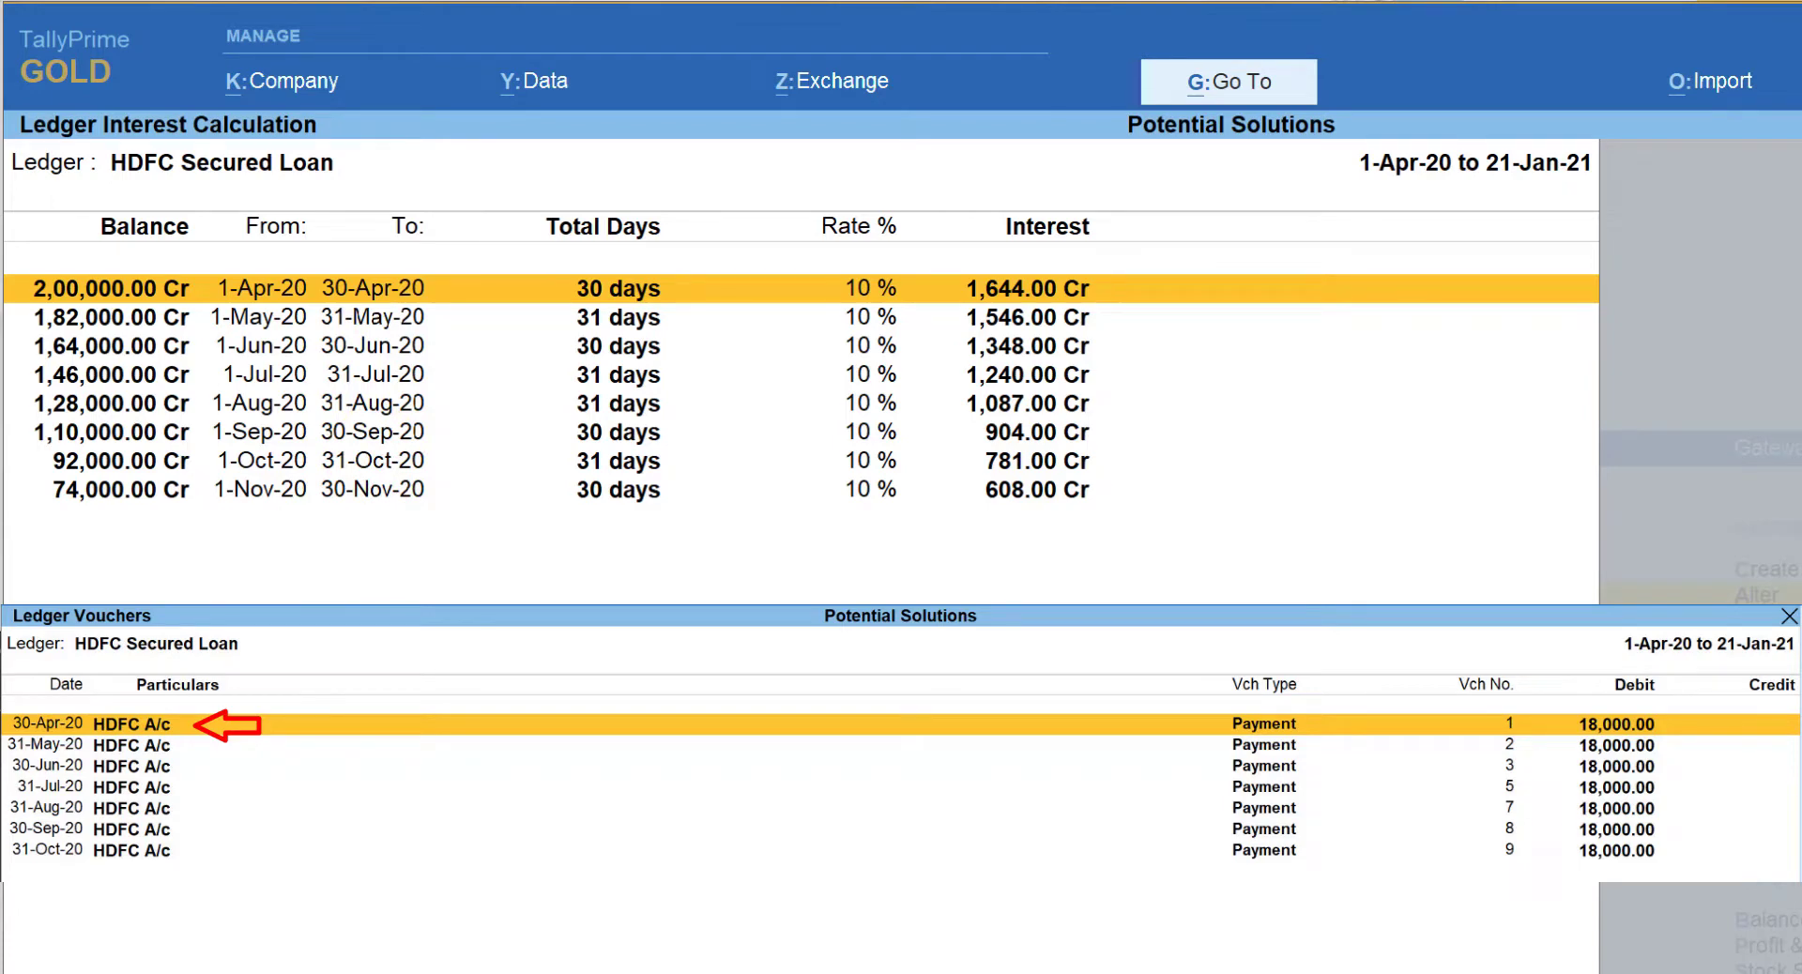
pyautogui.press('Escape')
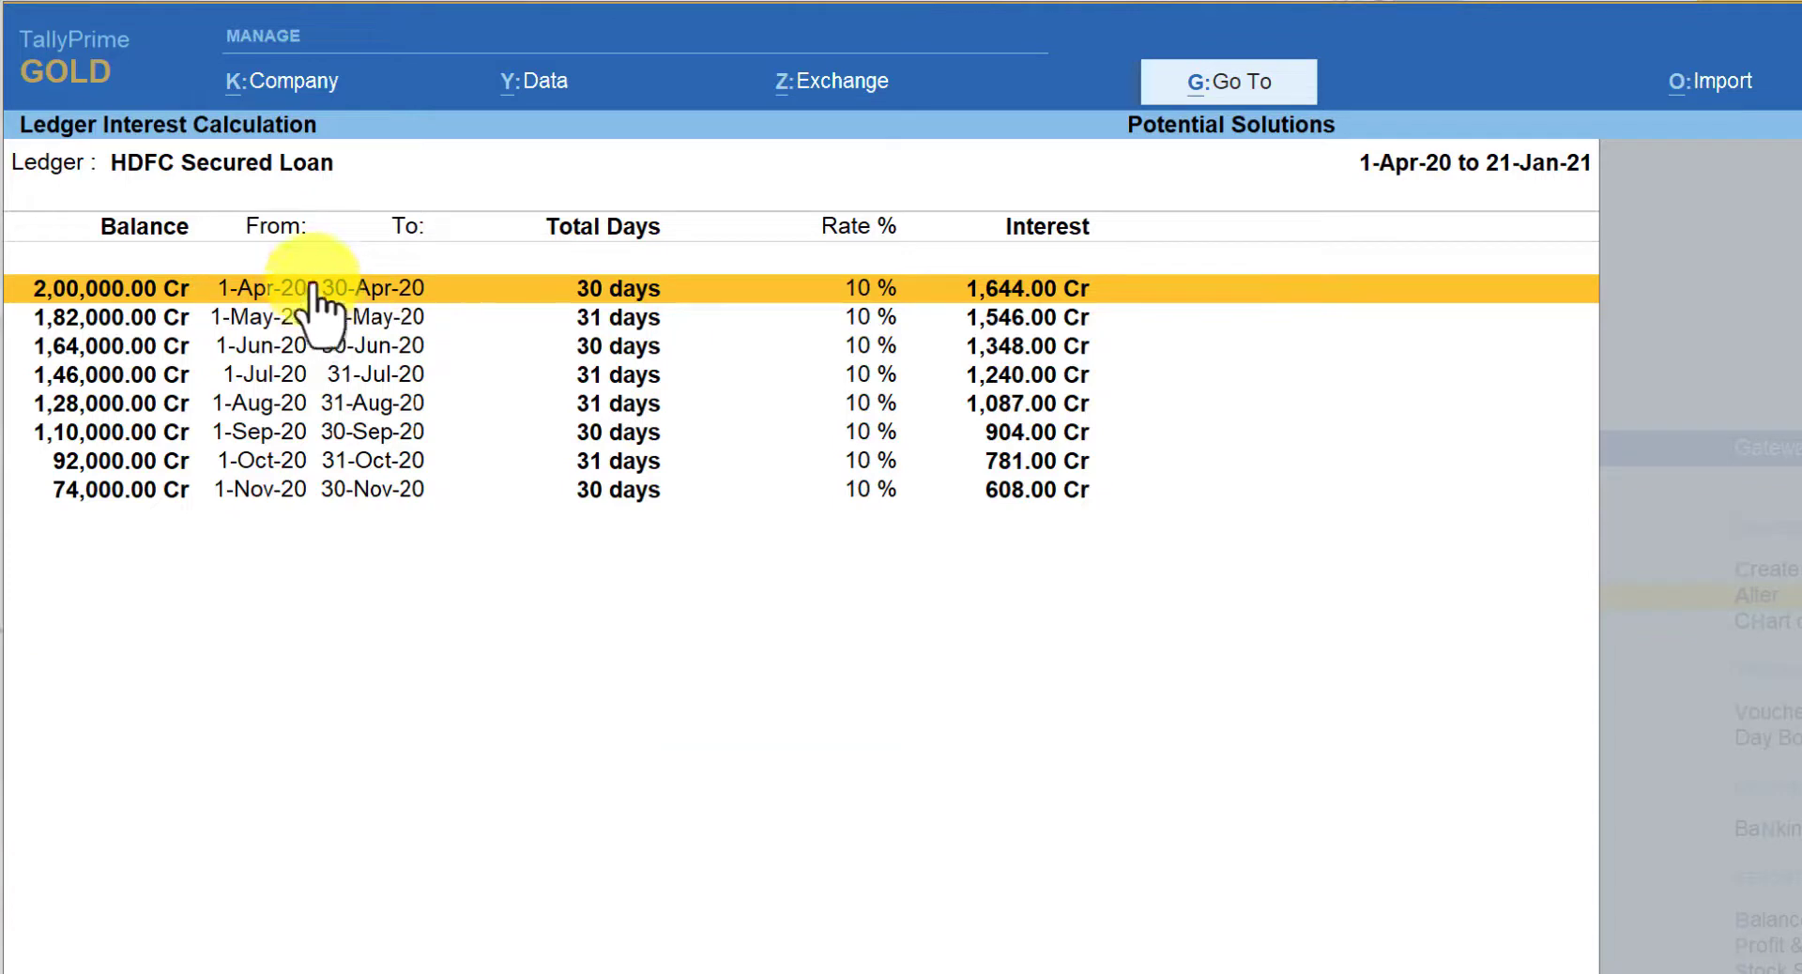
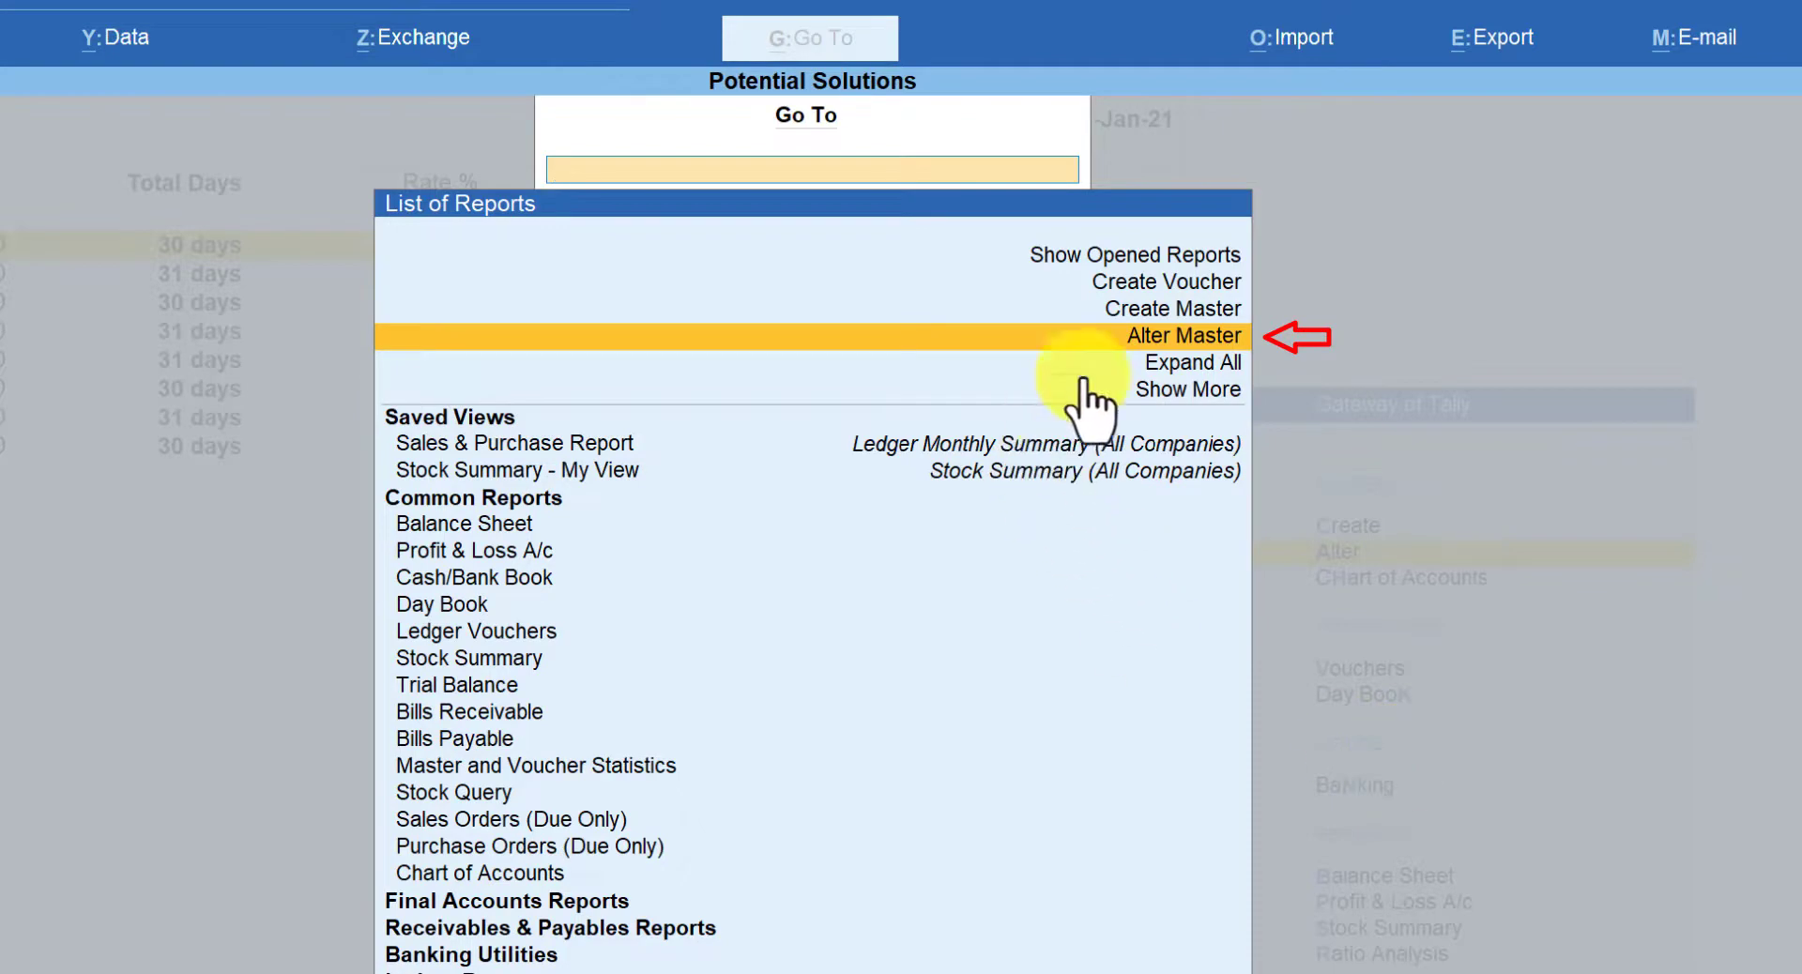
# - Use Alter Master over the interest report to open the HDFC Secured Loan ledger again
pyautogui.press('Return')
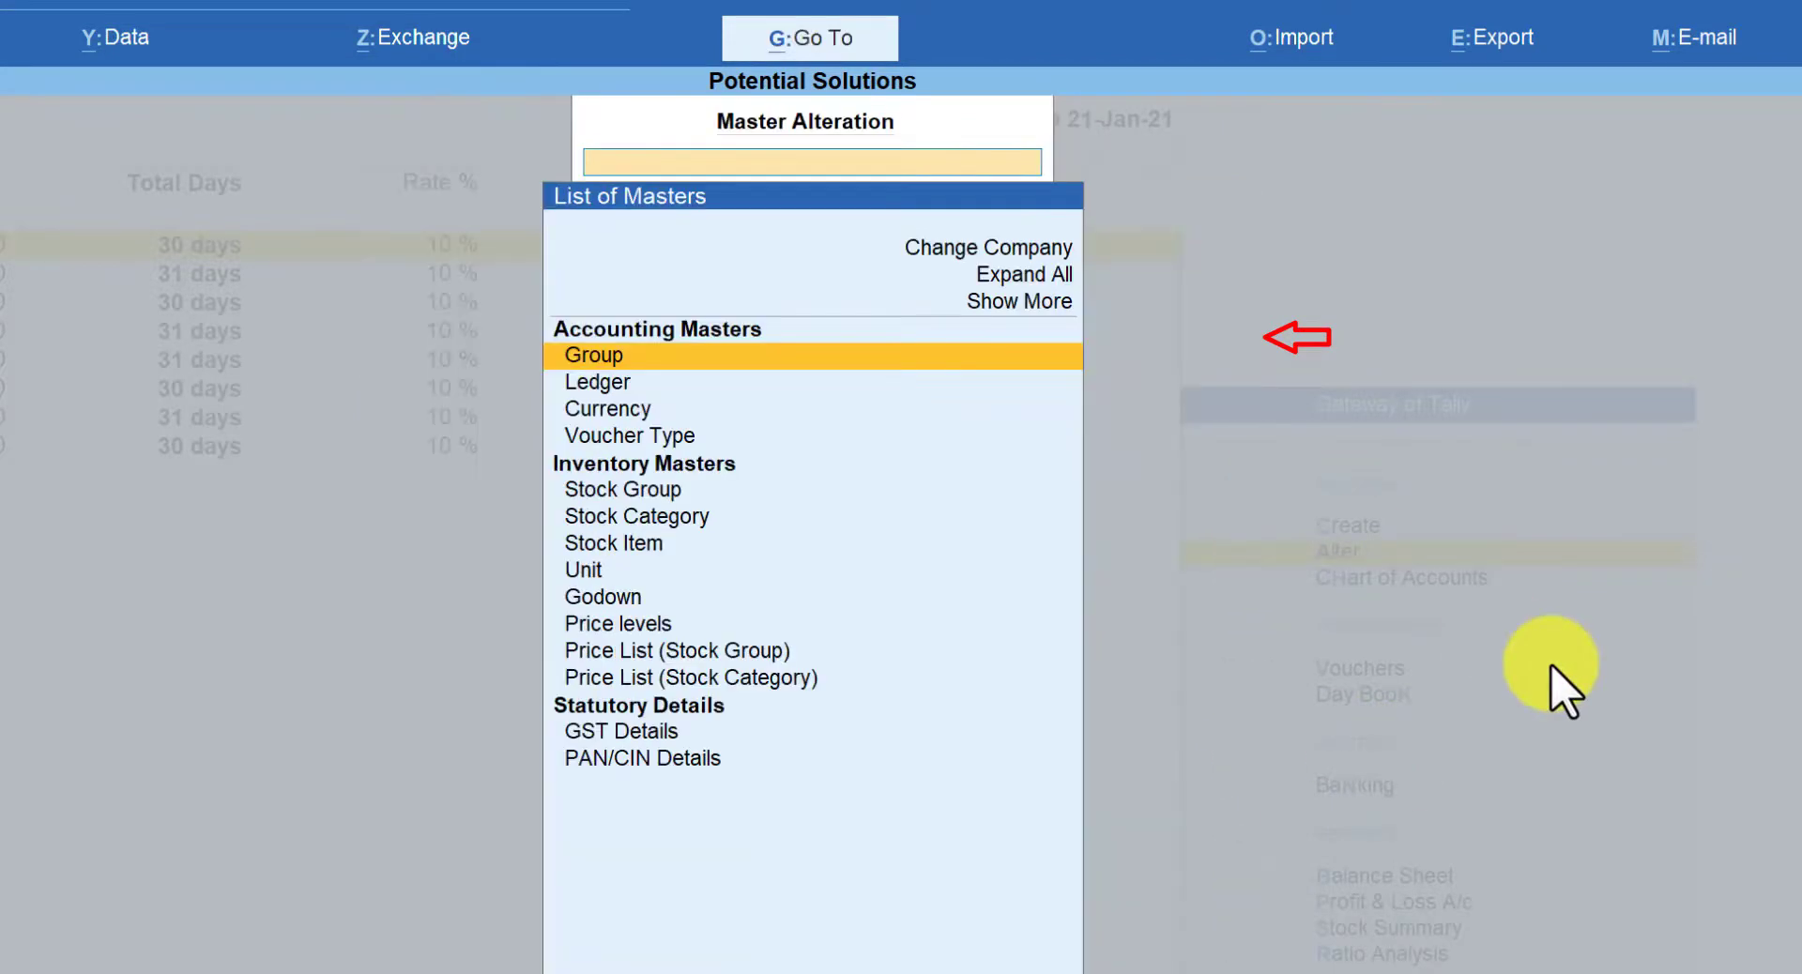
pyautogui.press('Down')
pyautogui.press('Return')
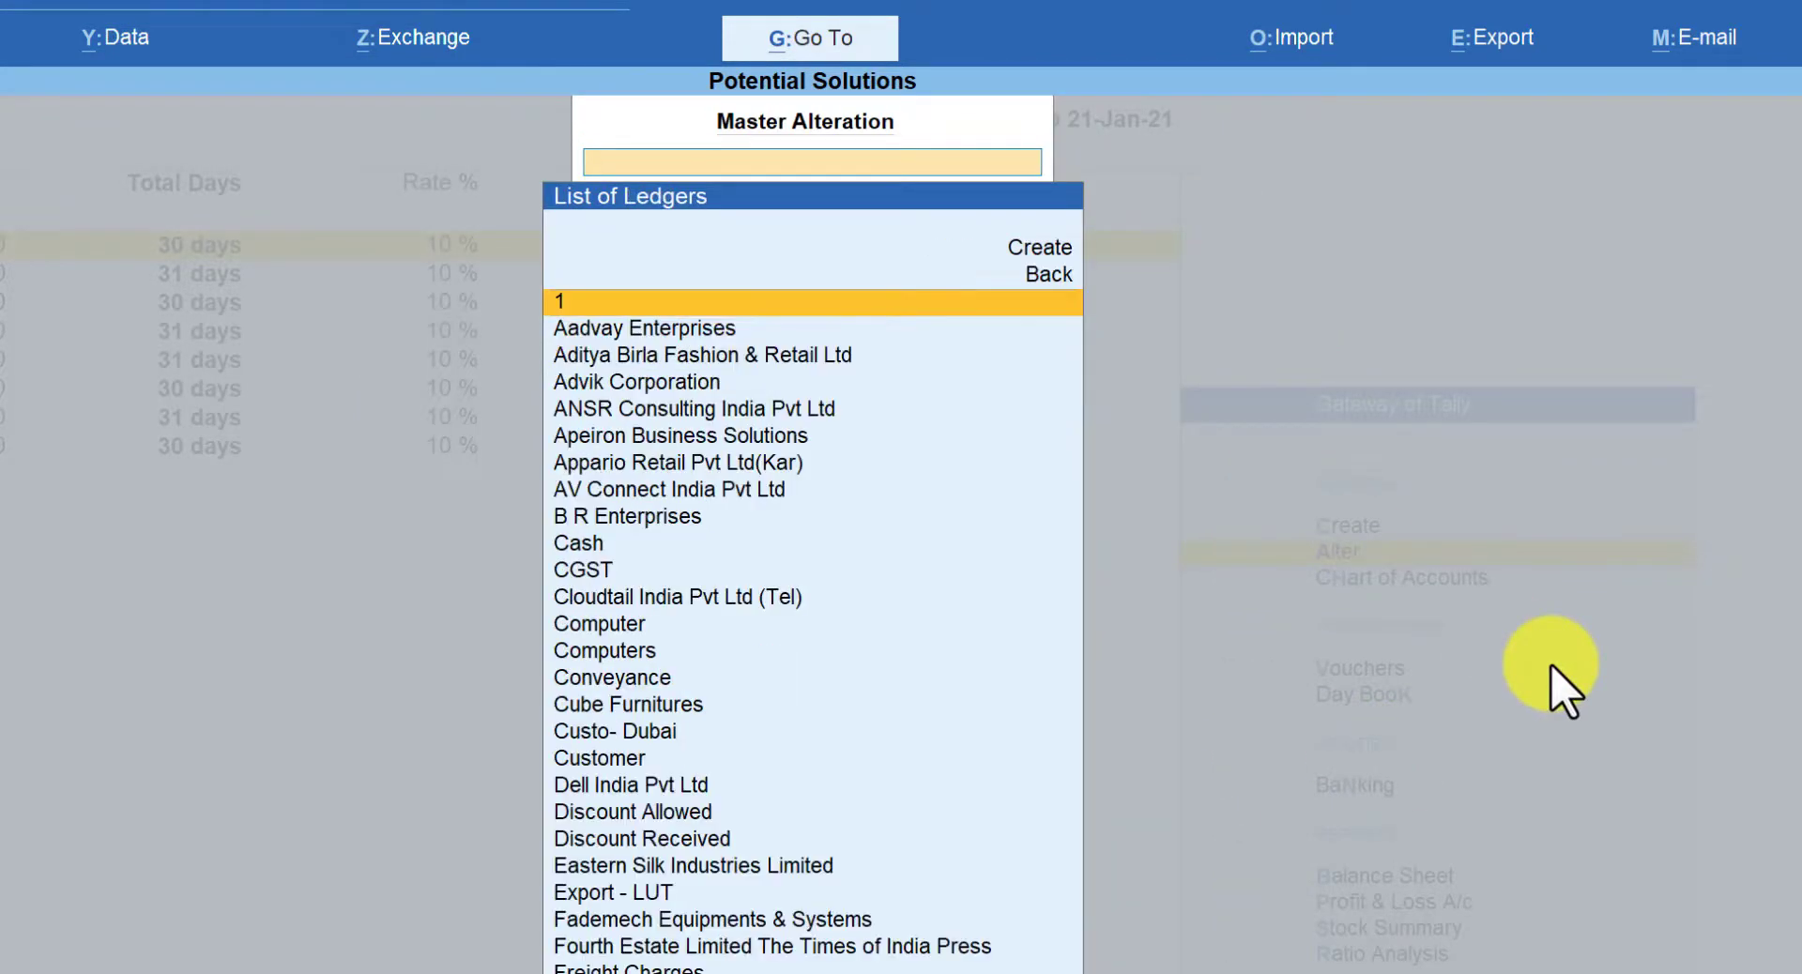
pyautogui.write('Sec')
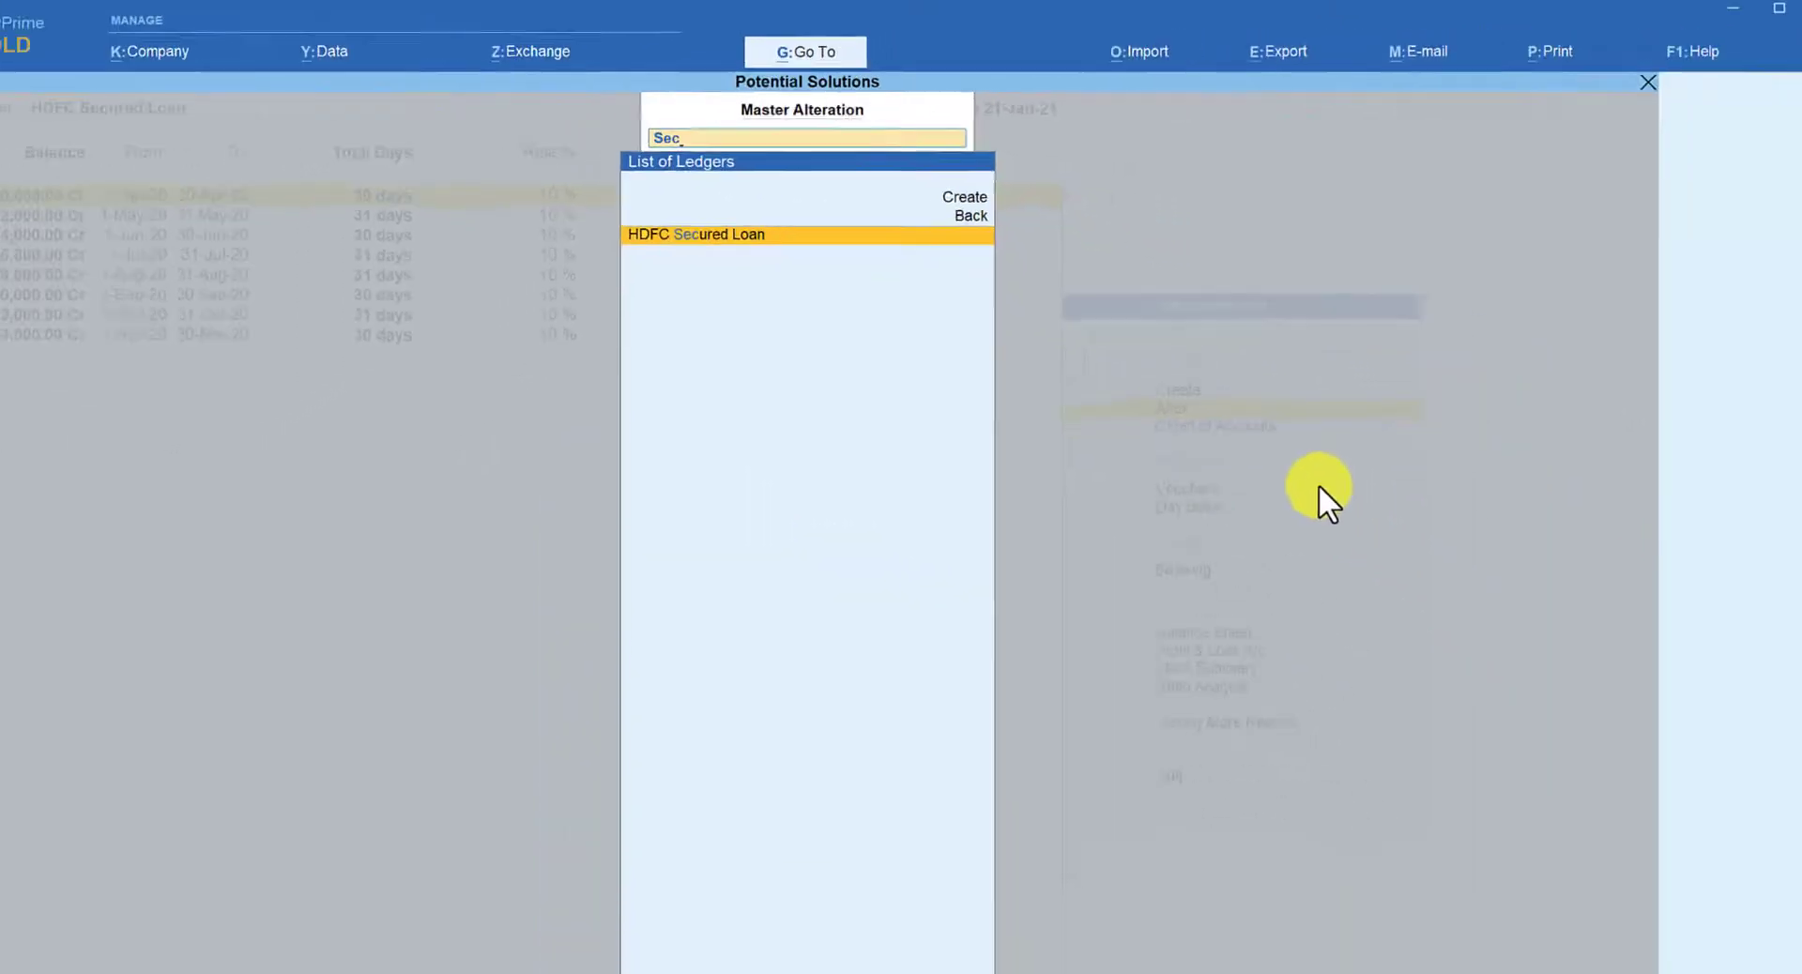
pyautogui.press('Return')
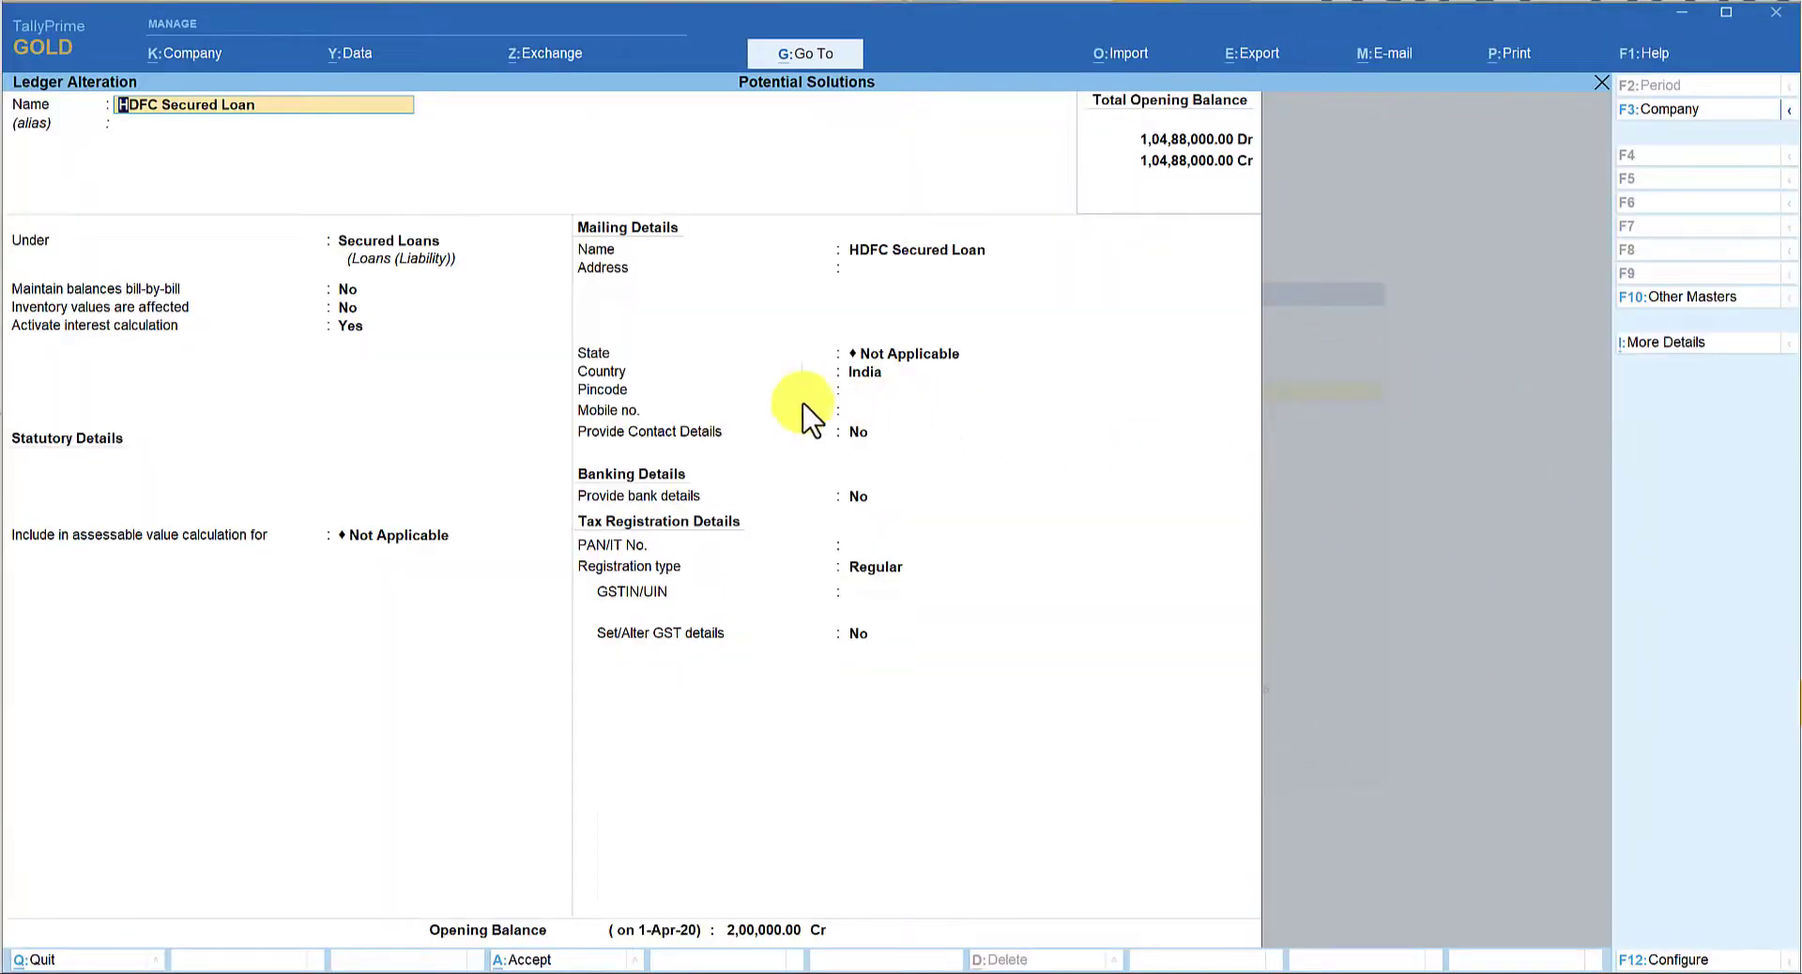
# - In the ledger's interest parameters, include the transaction date by choosing Yes for amounts added and amounts deducted
pyautogui.click(358, 327)
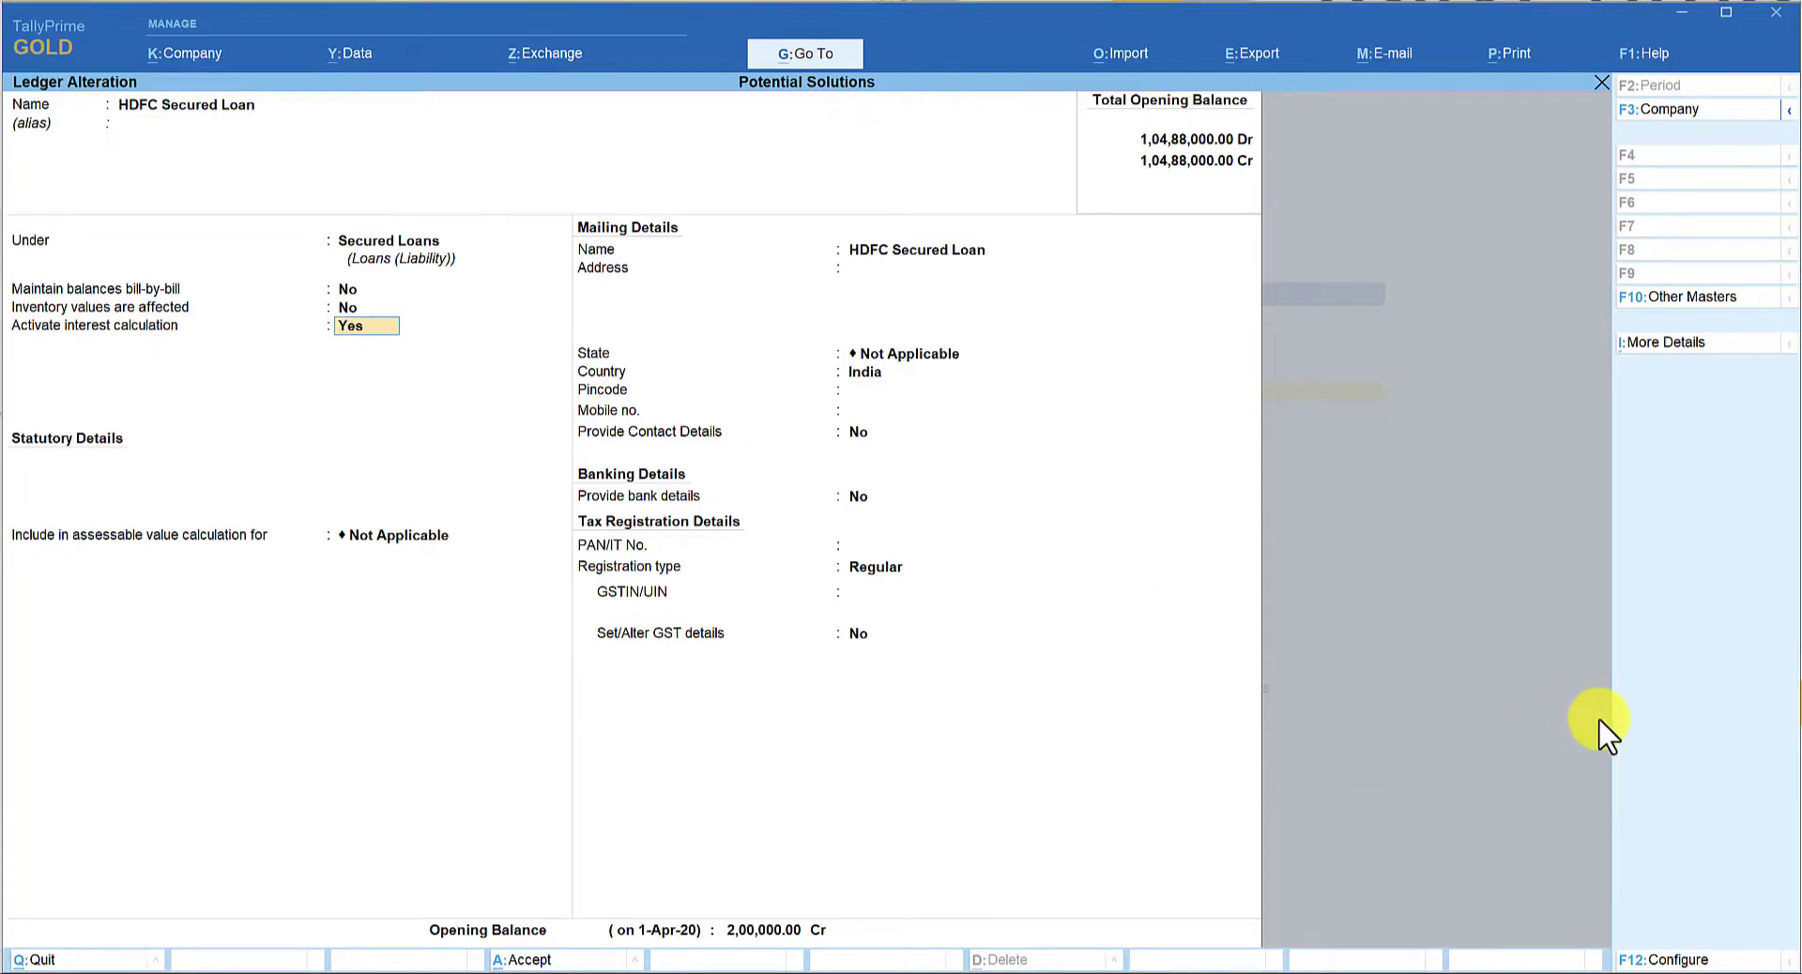
pyautogui.press('Return')
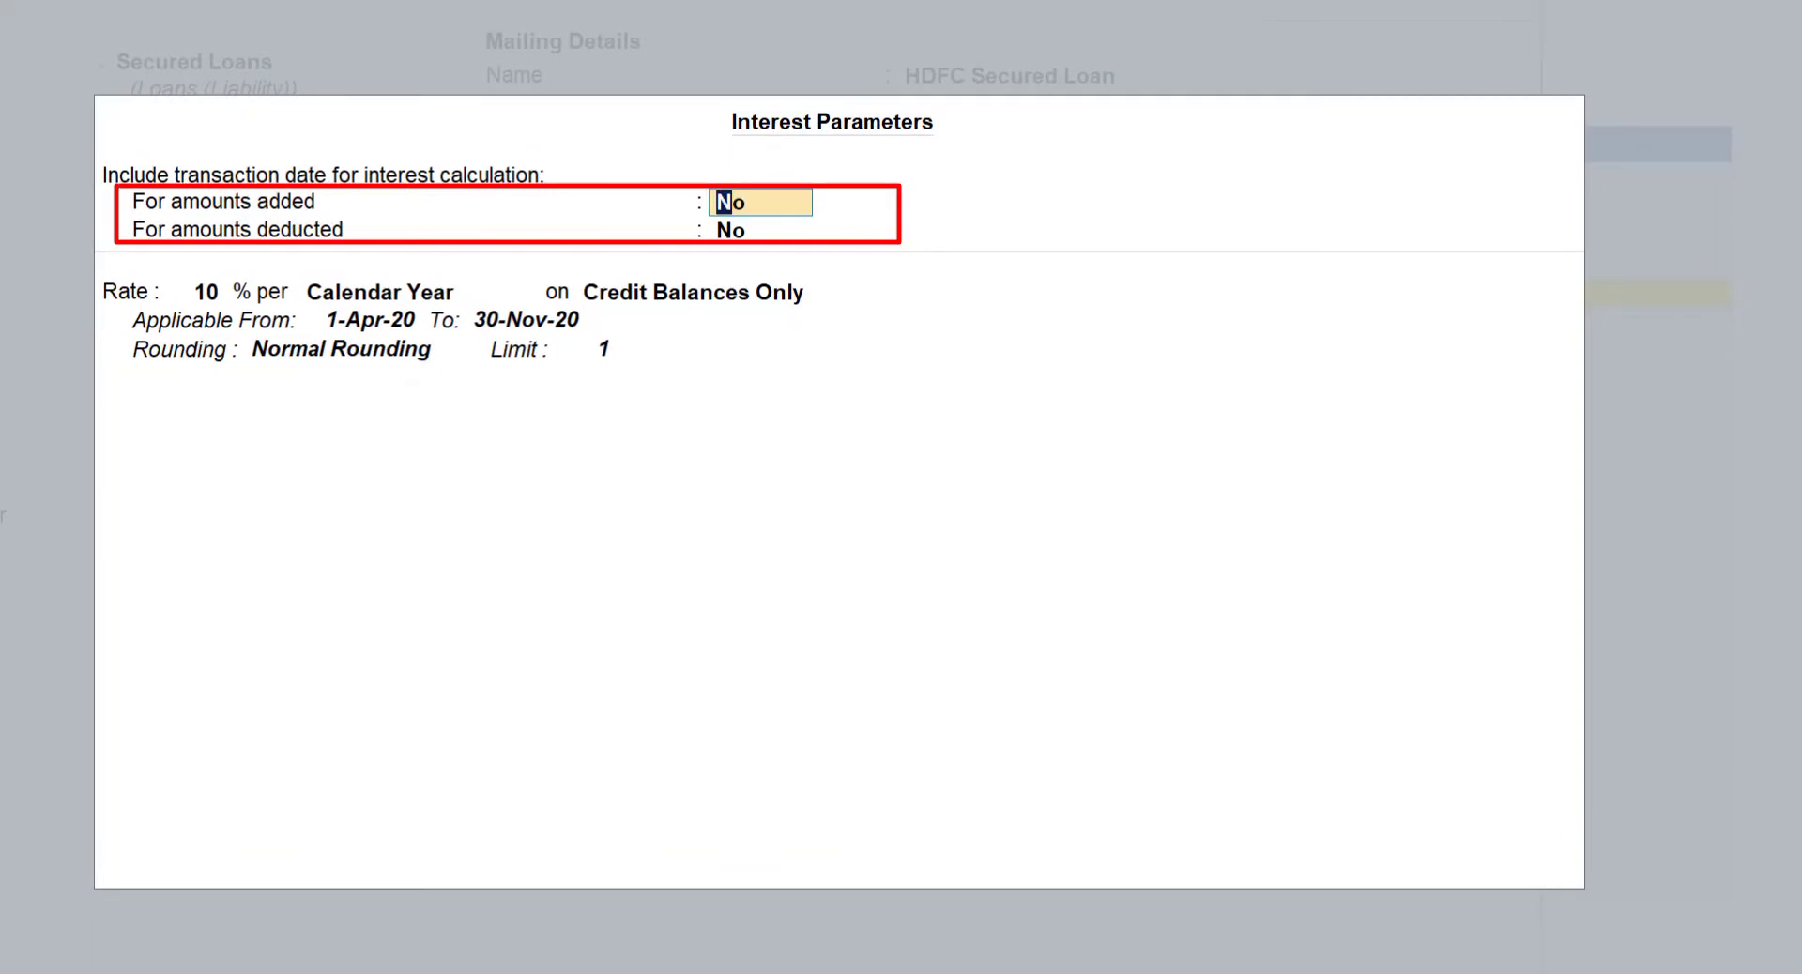
pyautogui.write('y')
pyautogui.press('Return')
pyautogui.write('y')
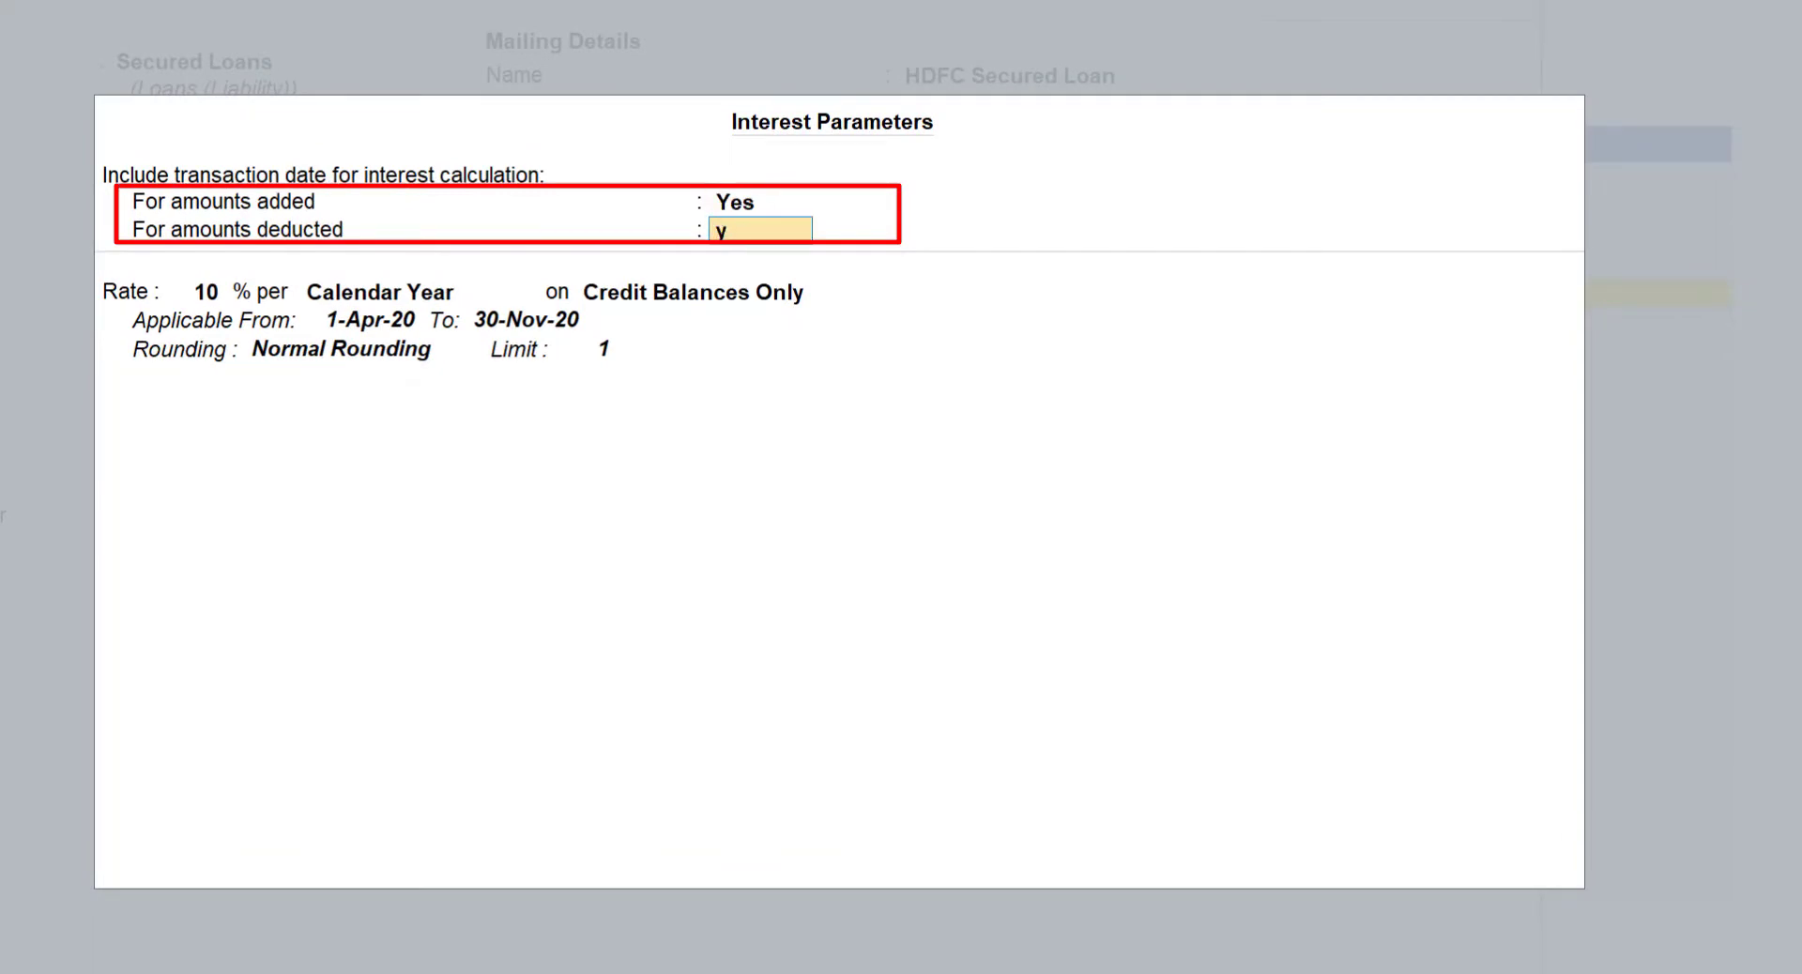
pyautogui.press('Return')
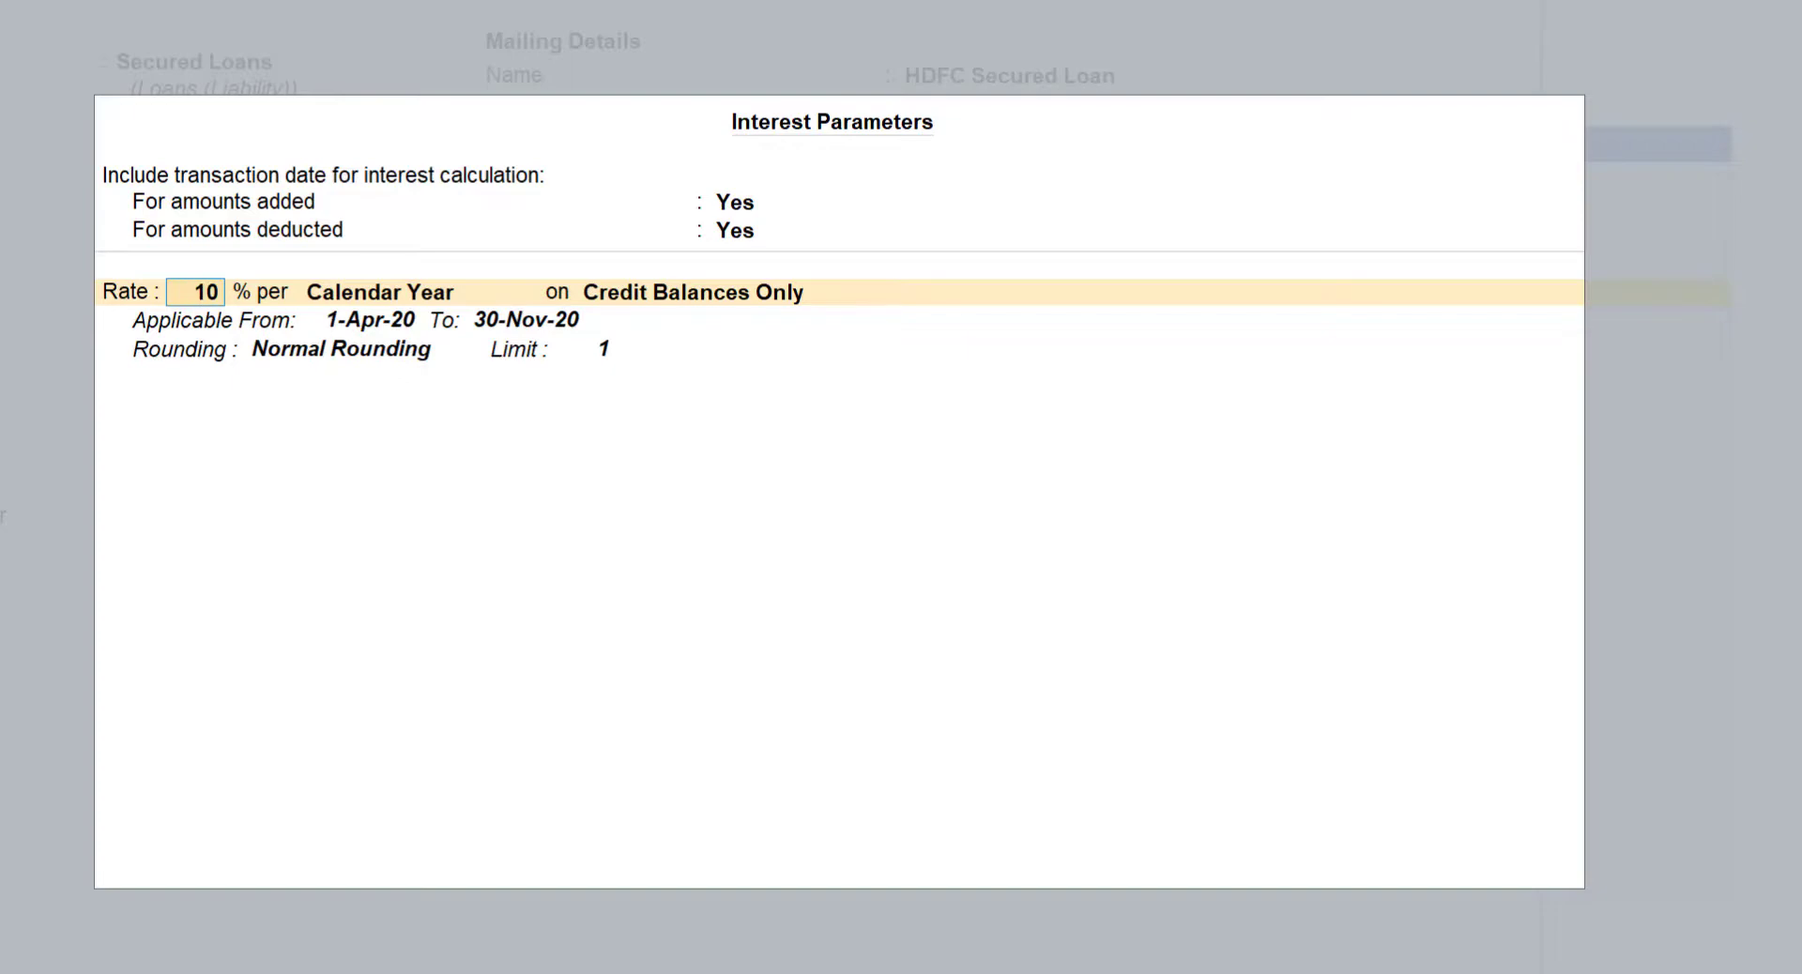
# - Save the interest parameters and the ledger, and go back to the Ledger Interest Calculation report's first period
pyautogui.hotkey('ctrl', 'a')
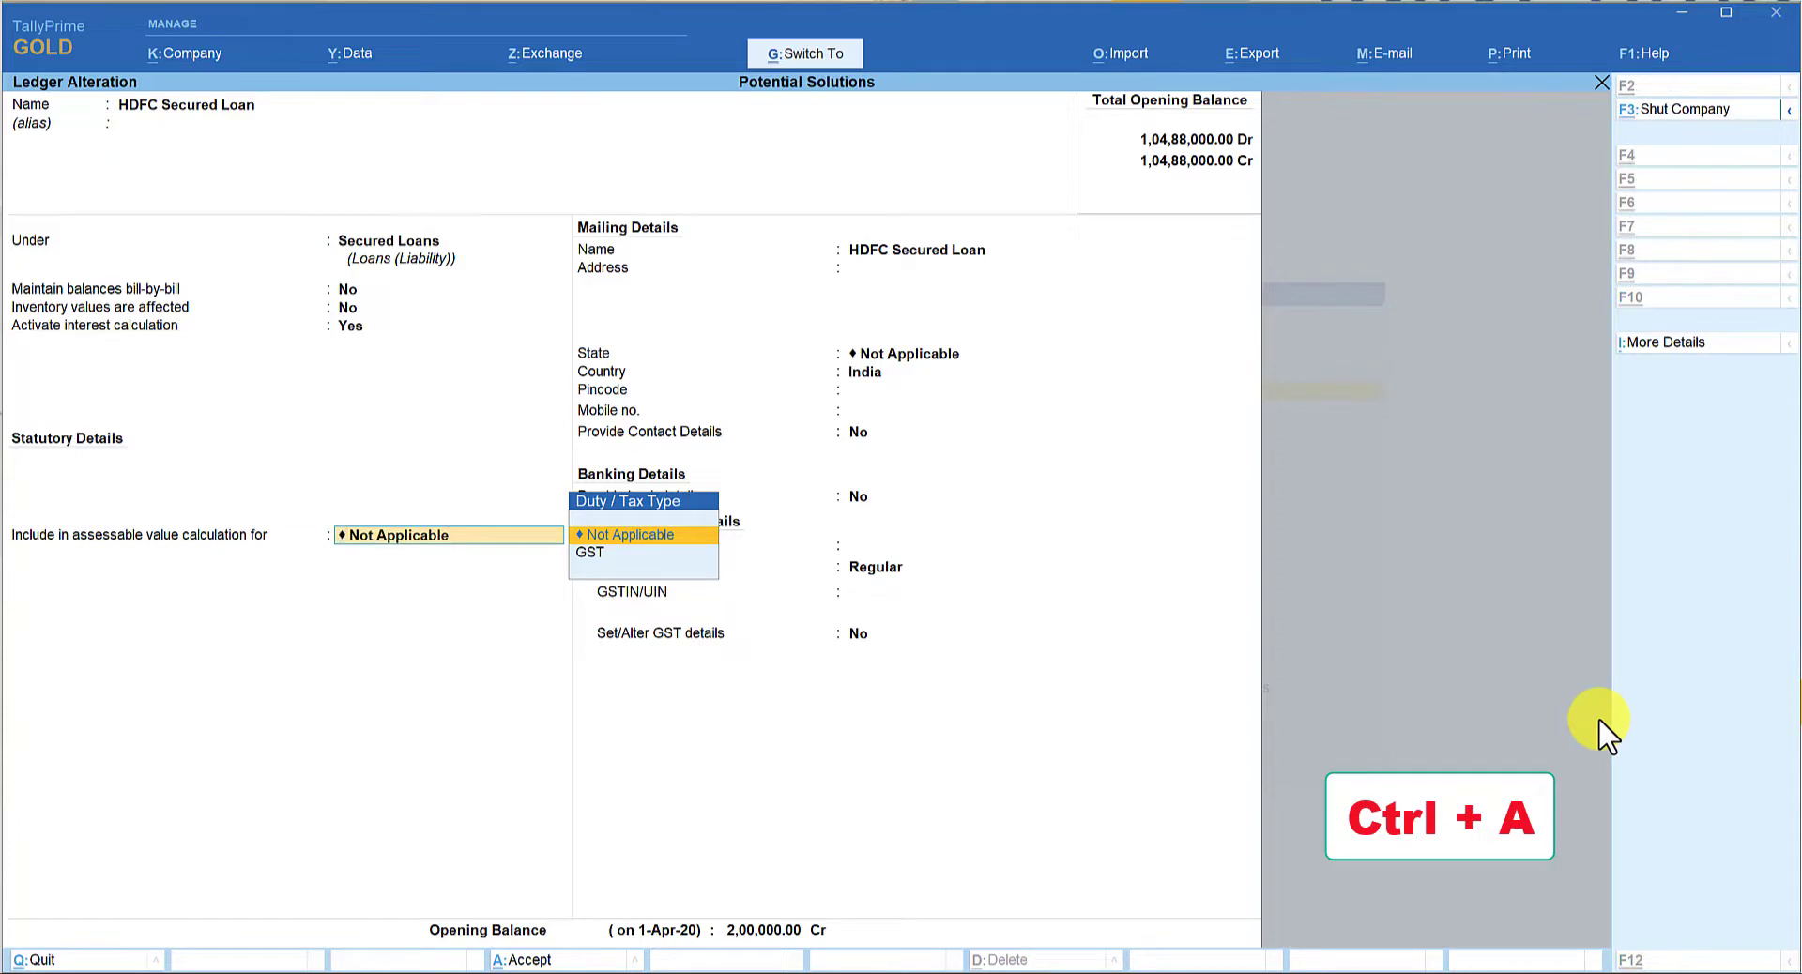
pyautogui.hotkey('ctrl', 'a')
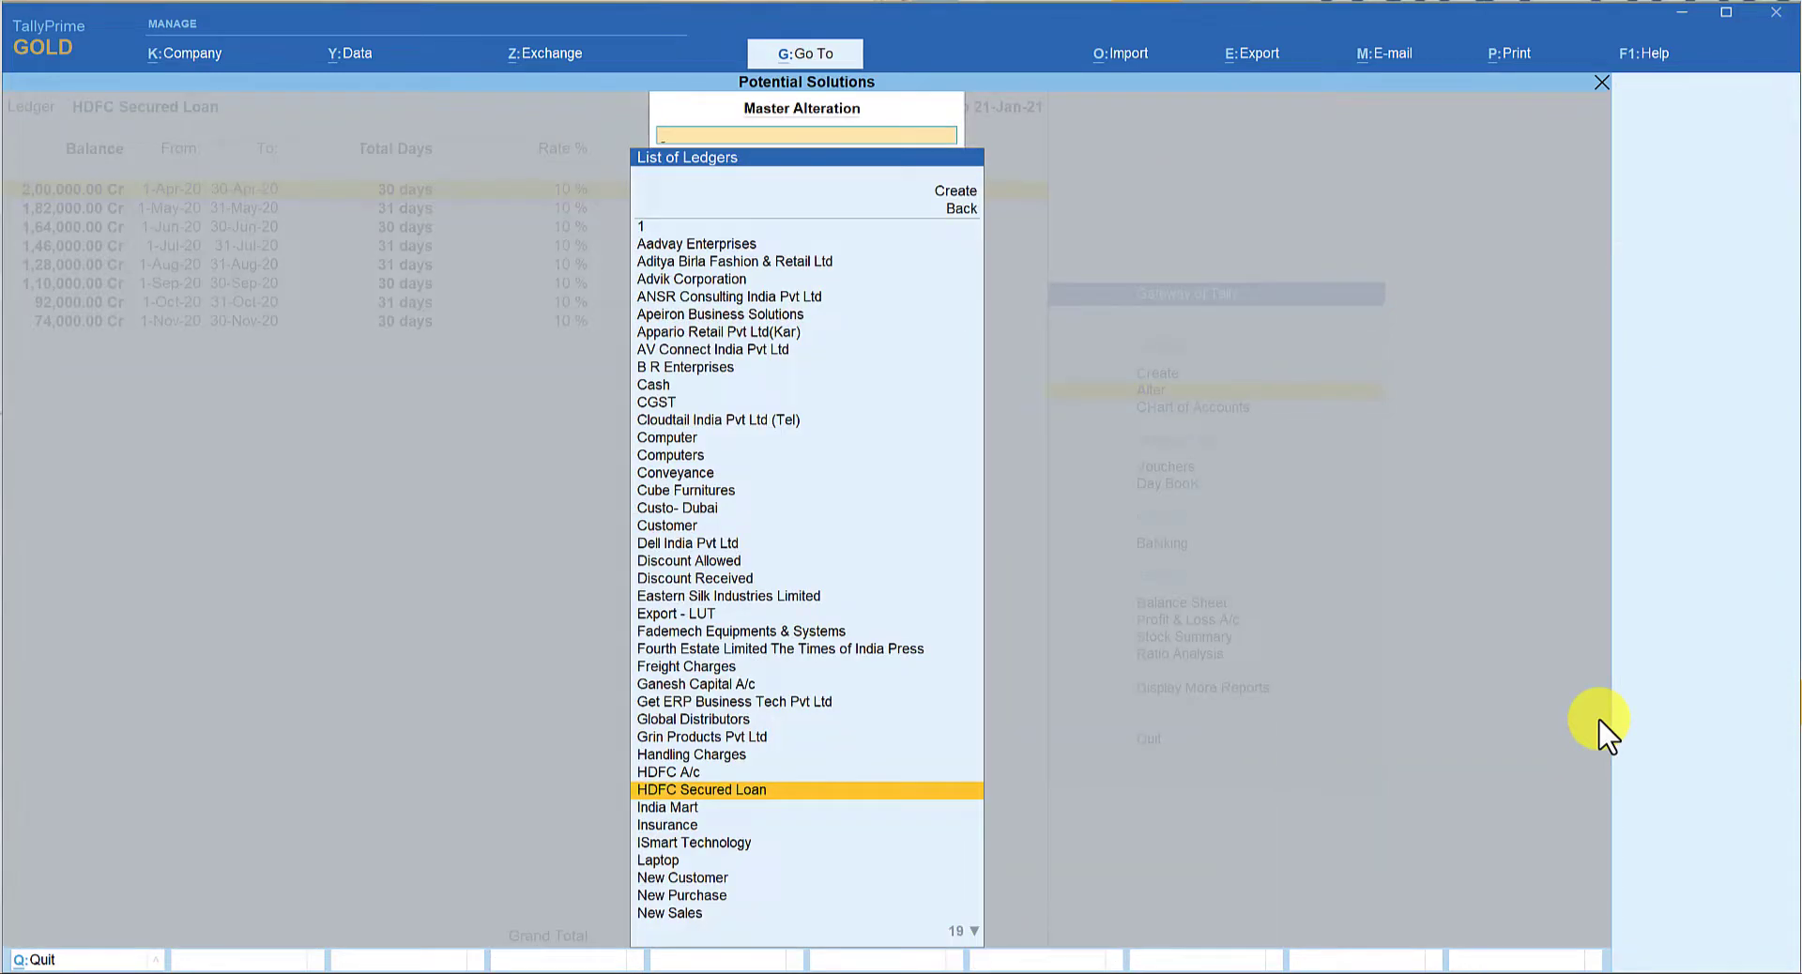
pyautogui.press('BackSpace')
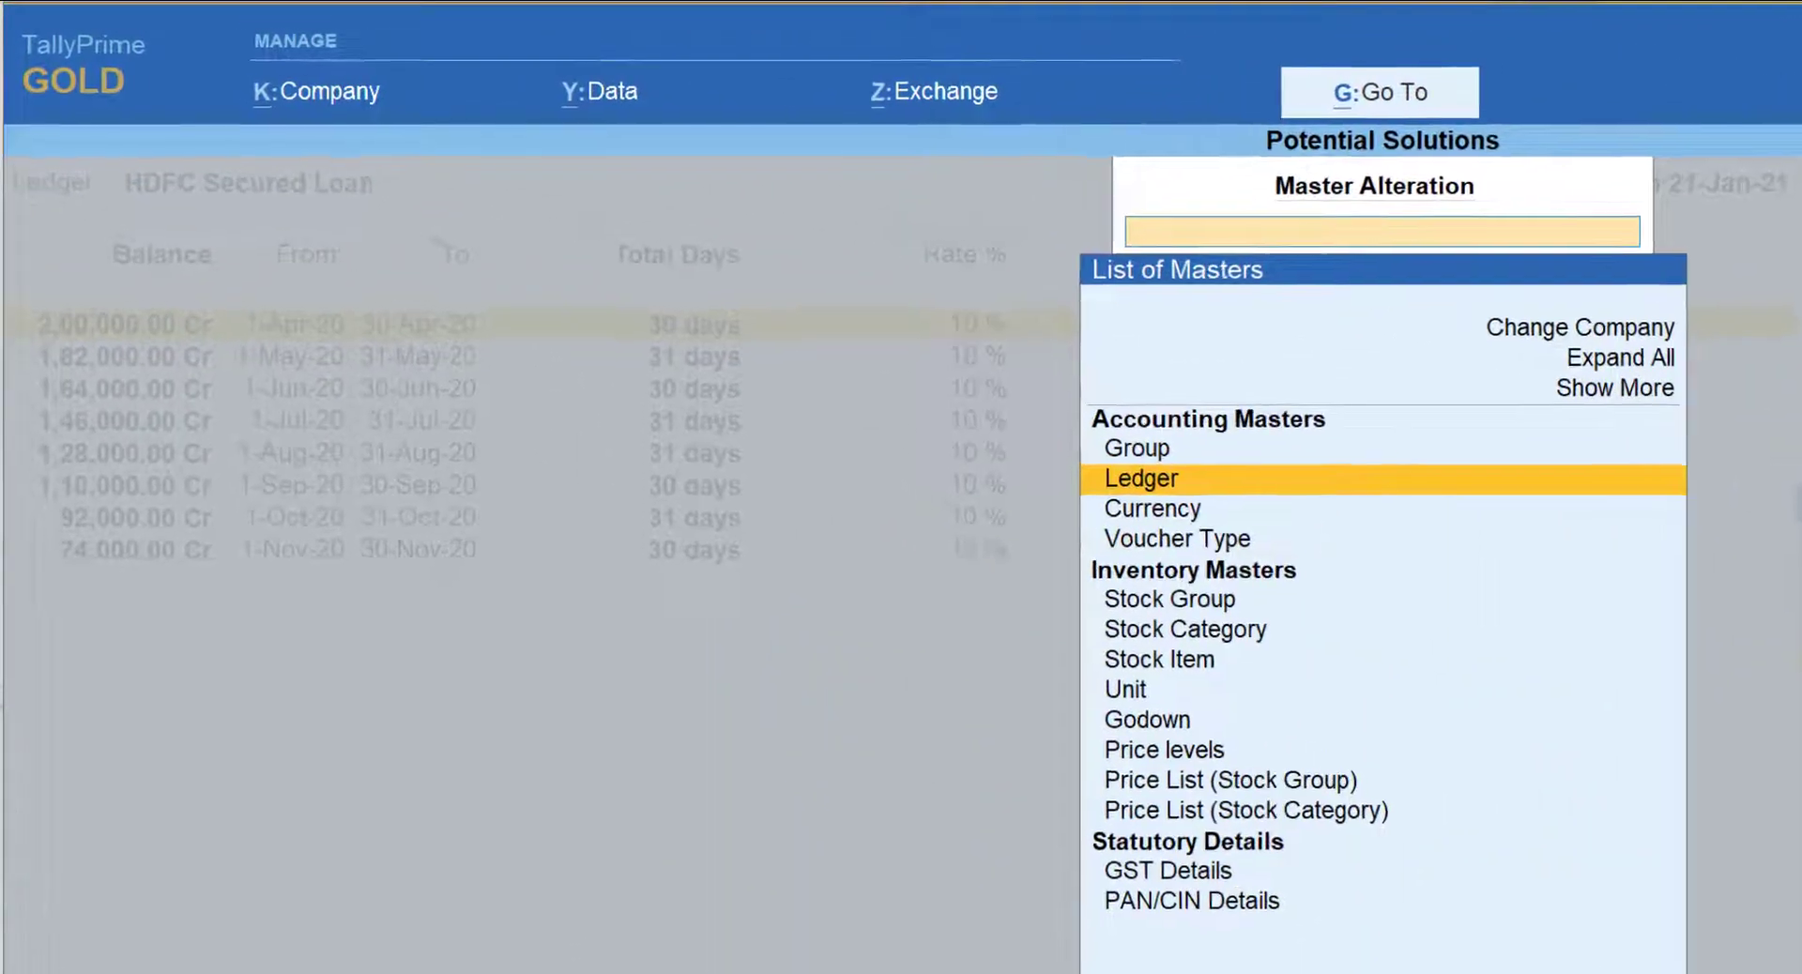
pyautogui.press('Escape')
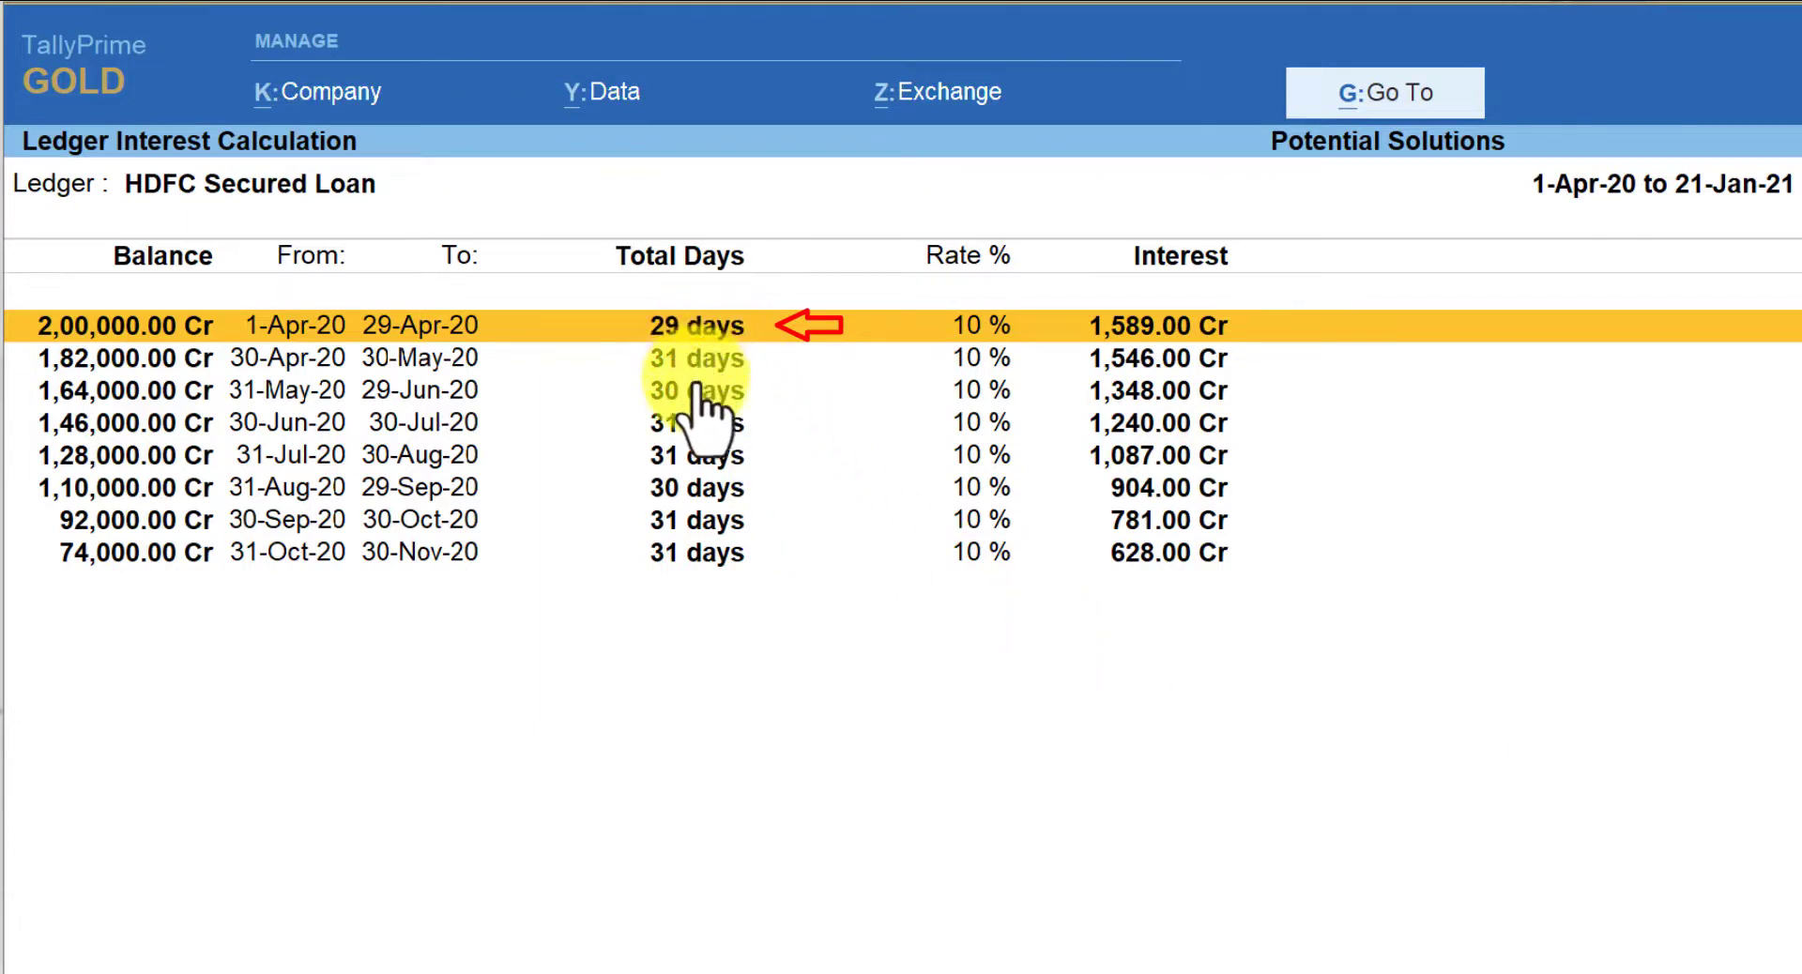
pyautogui.click(453, 328)
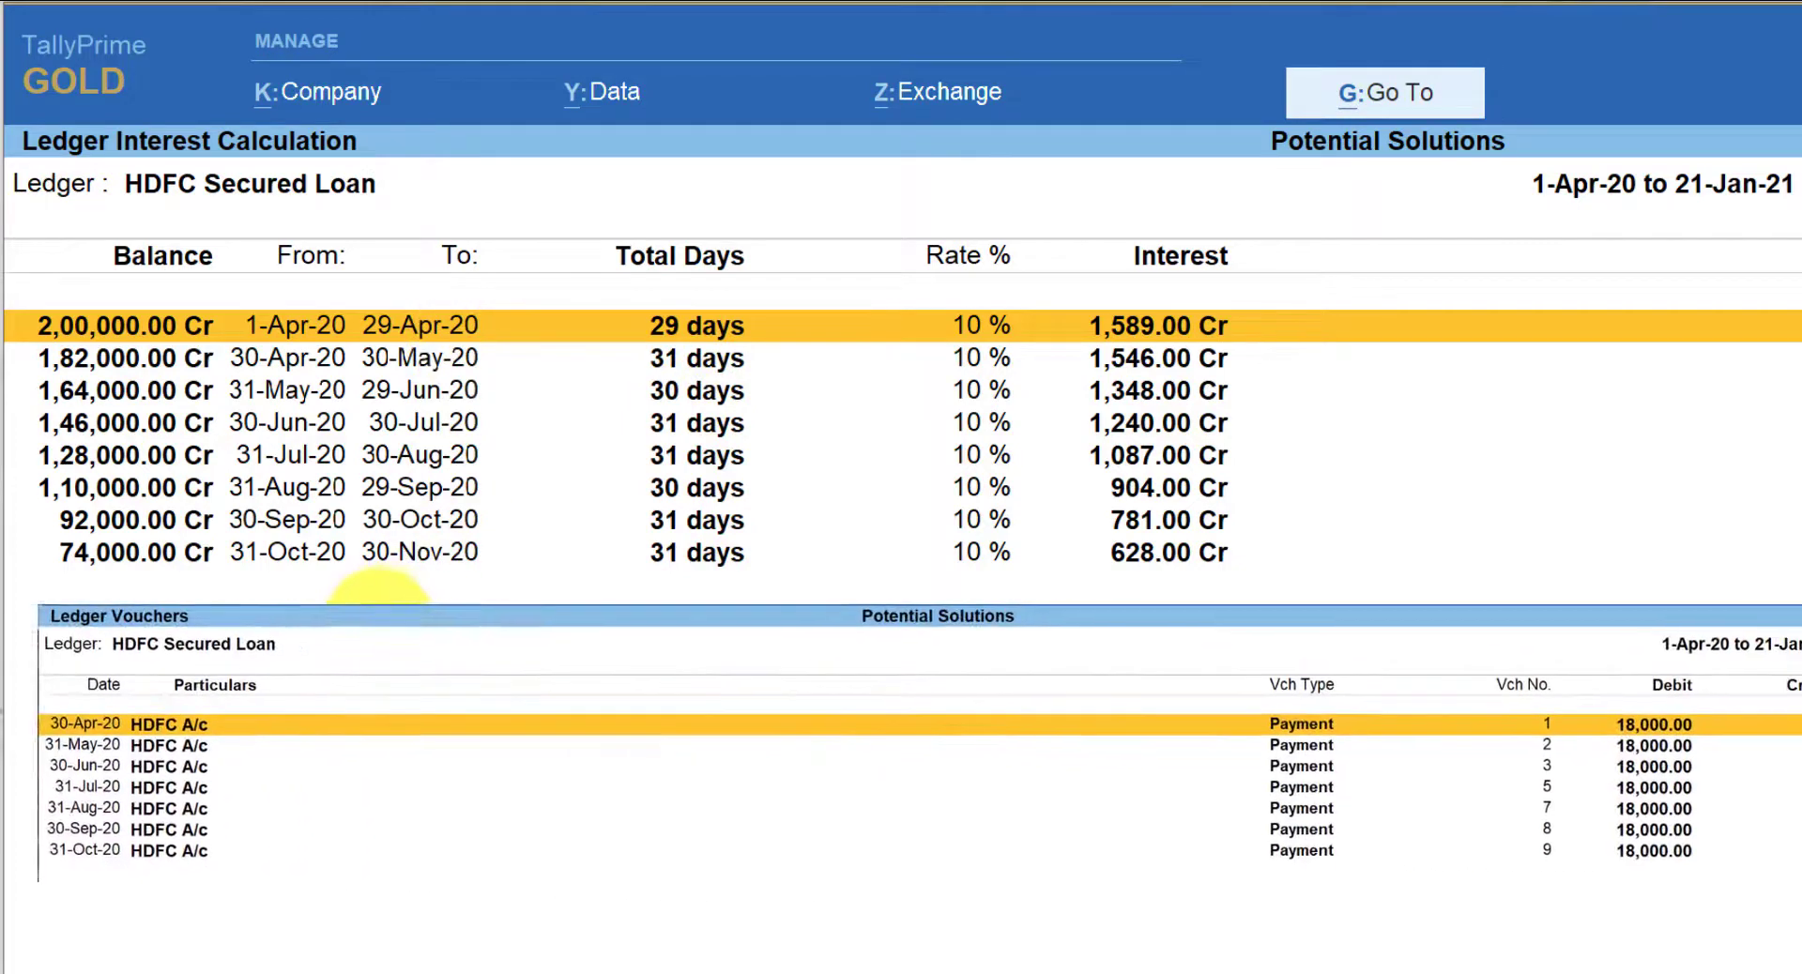